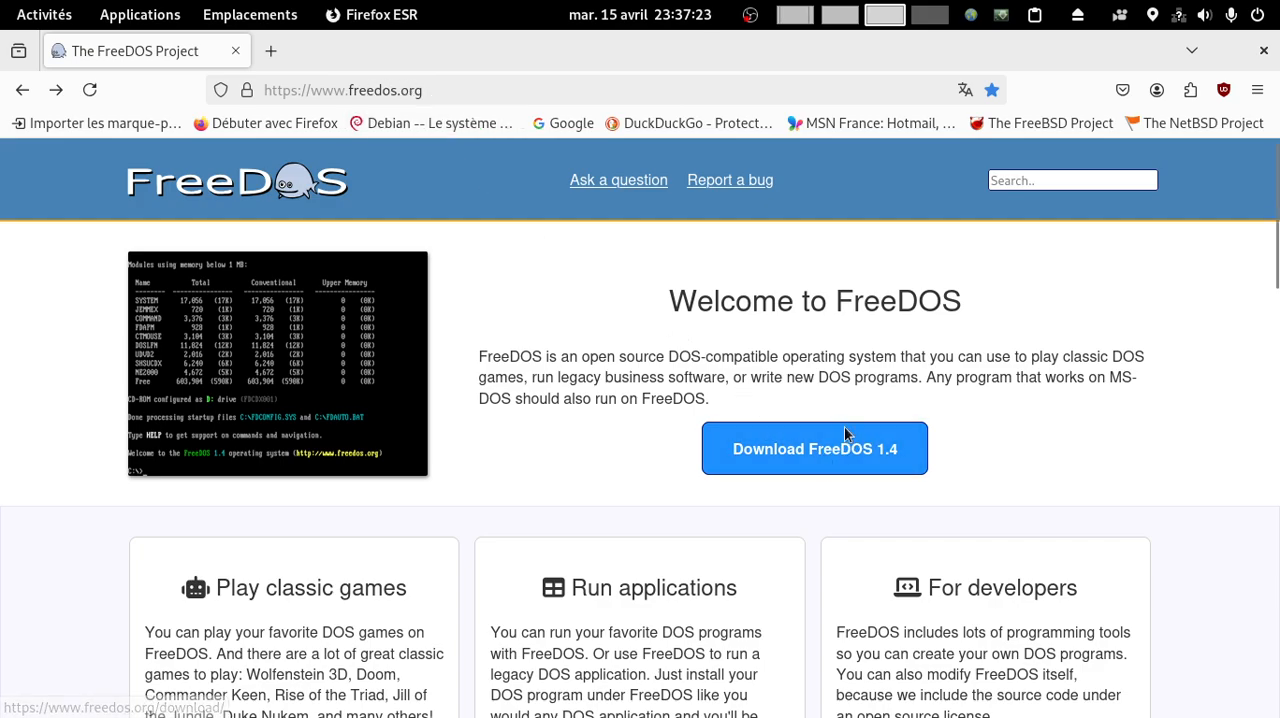
Step: Open the FreeDOS 1.4 download page and view the available editions
left_click(806, 448)
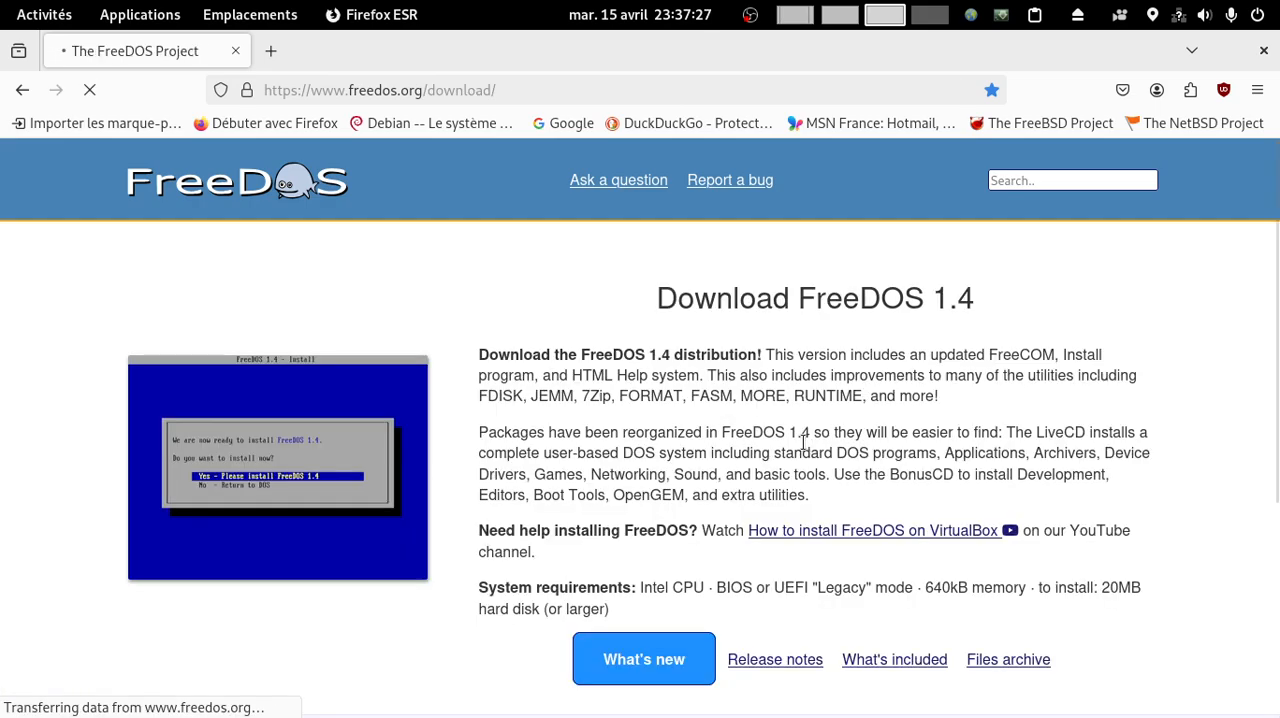
scroll(806, 443, "down", 5)
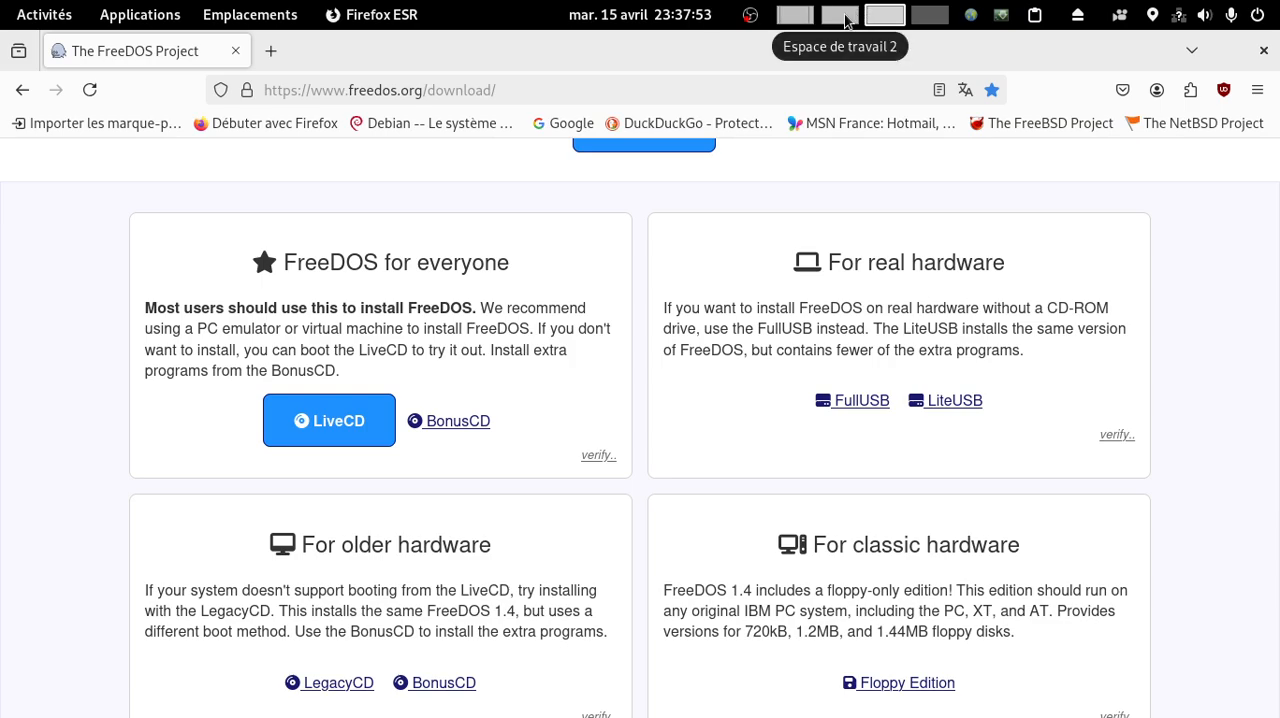
Step: Switch to the empty fourth workspace and open a maximized LXTerminal window
scroll(845, 22, "down", 1)
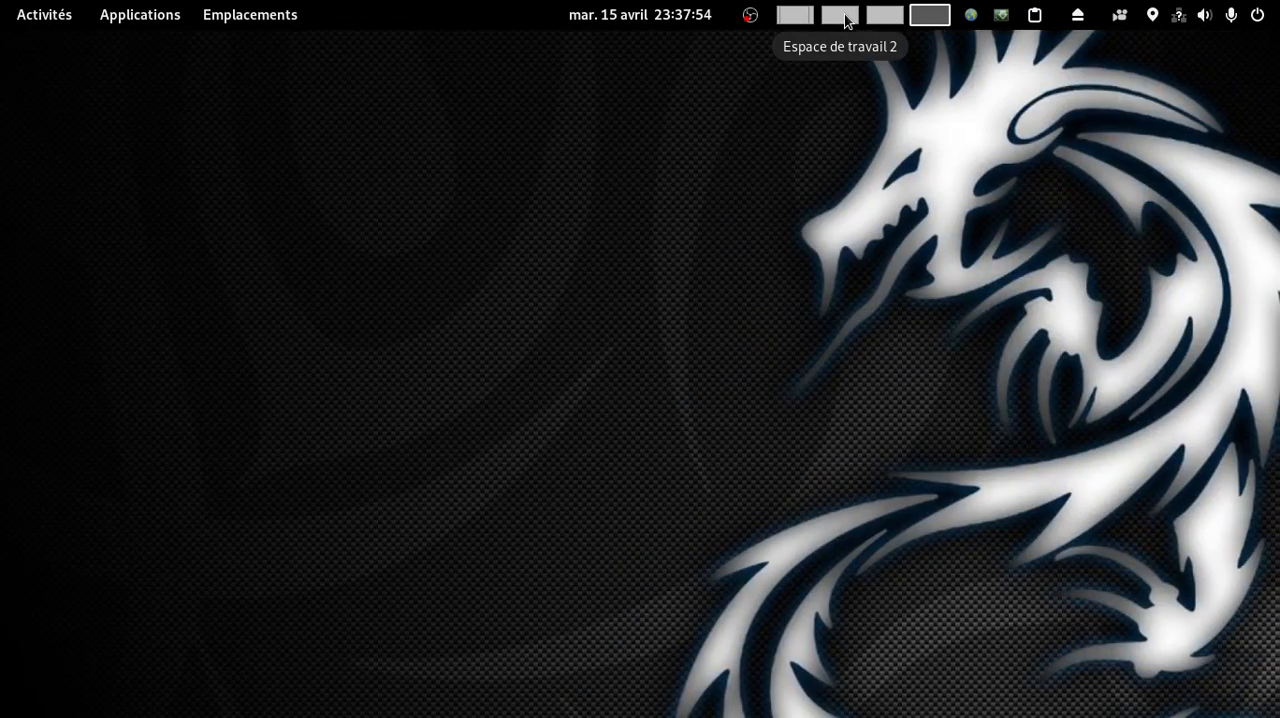
key("super")
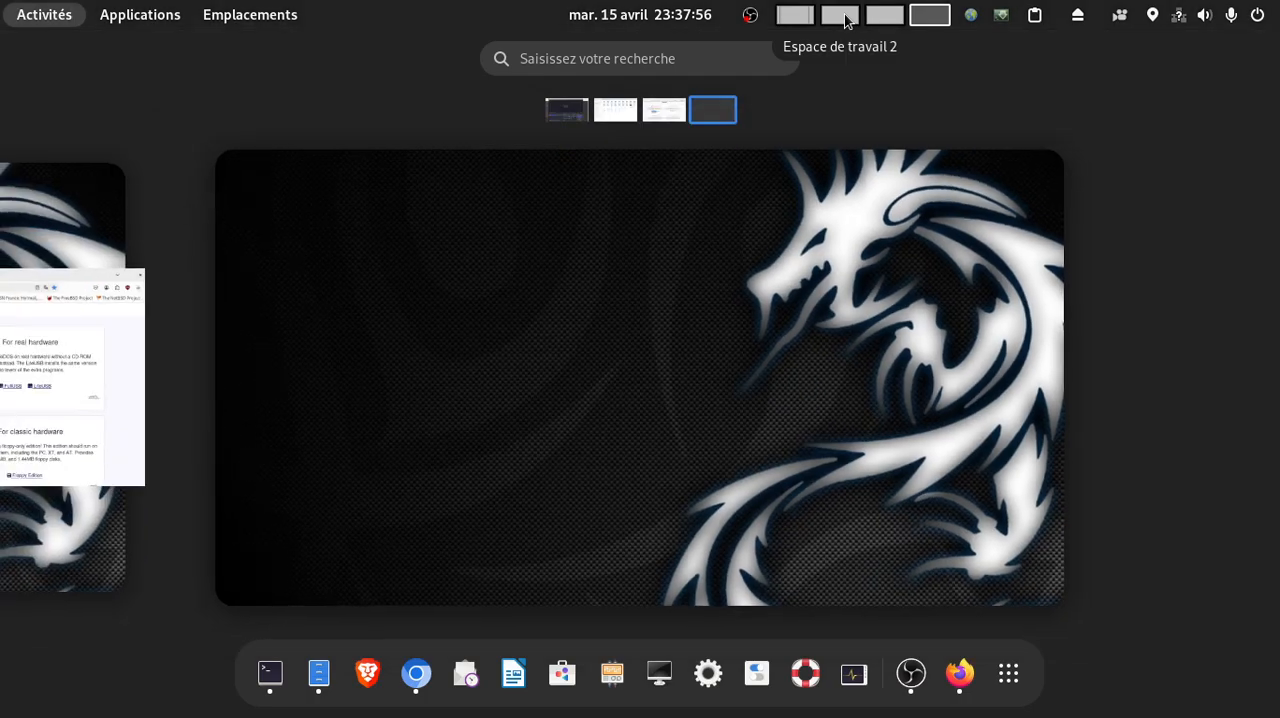
type("l")
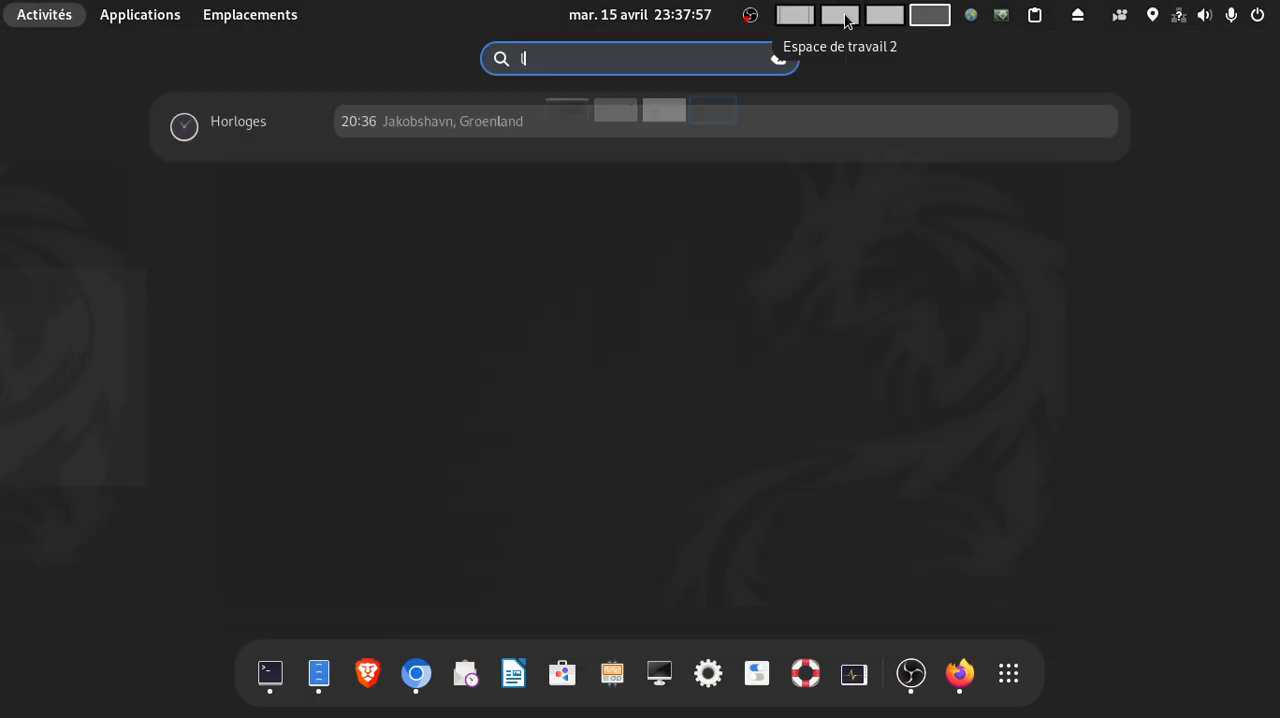
type("xter")
key("Return")
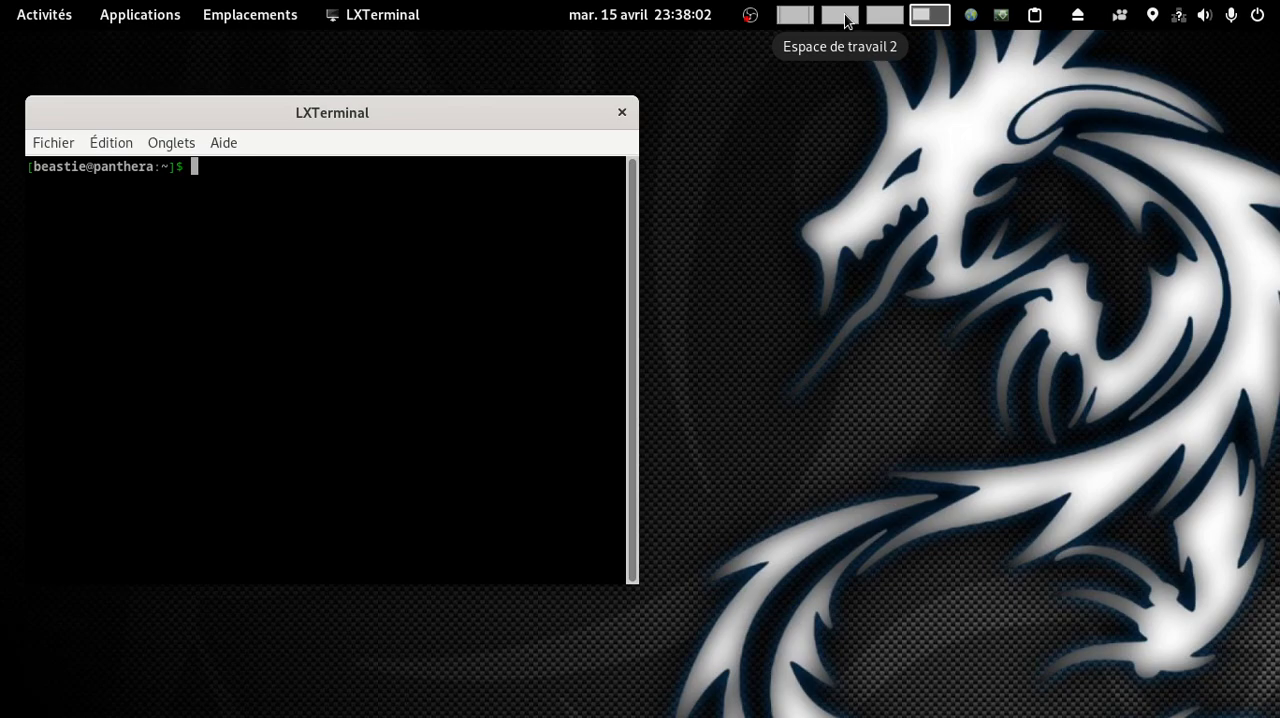
key("super+Up")
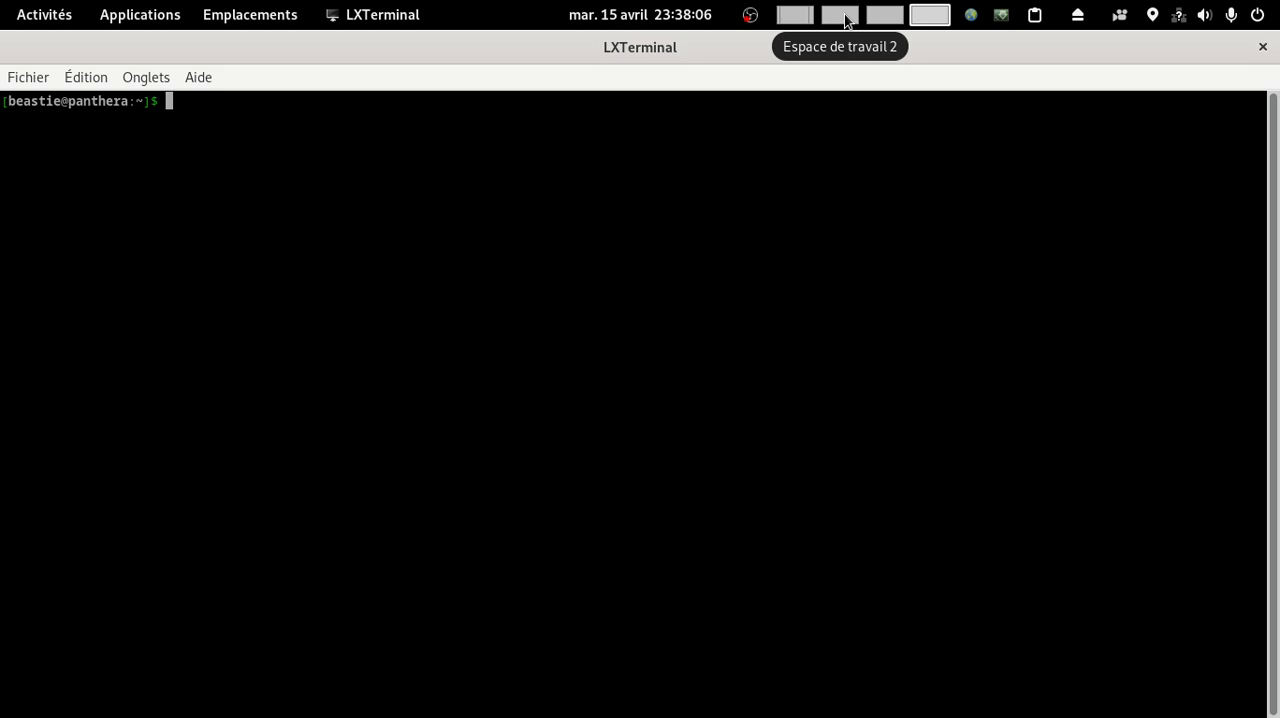
Step: Change the working directory to lindatabeastie/emulateur/qemu/FreeDOS-1.4/
type("cd lin")
key("Tab")
type("/")
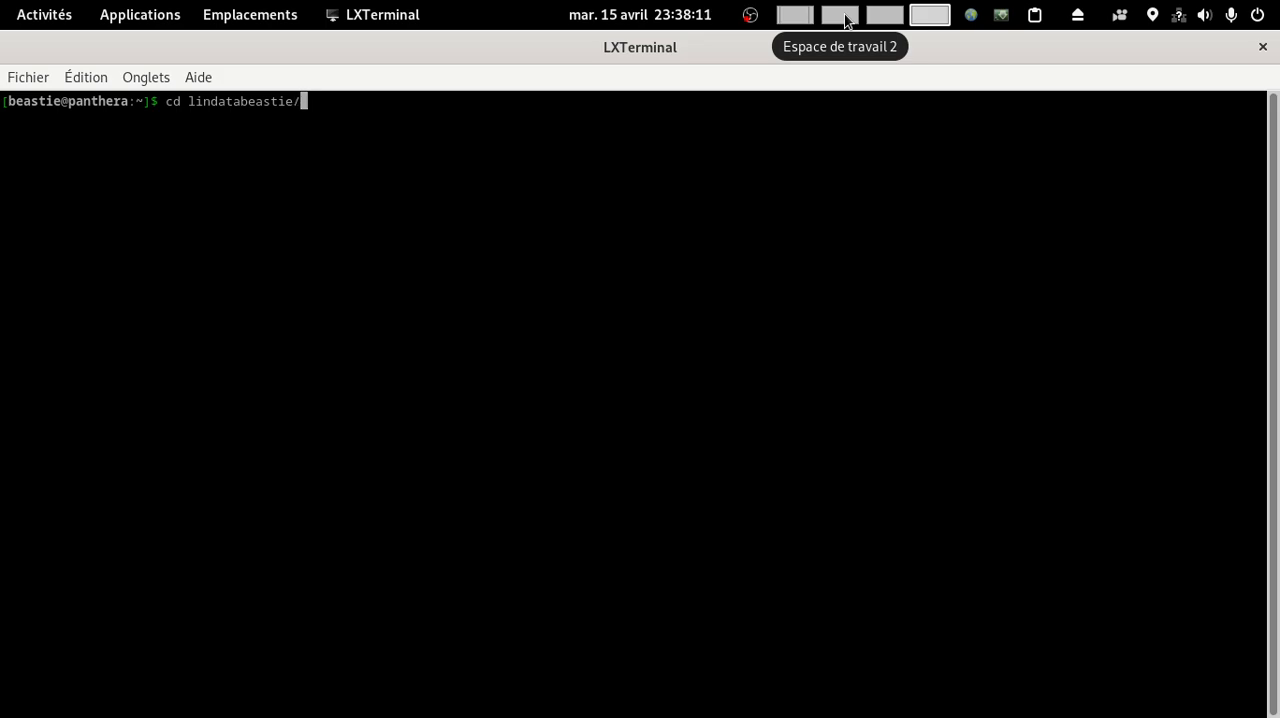
type("em")
key("Tab")
type("q")
key("Tab")
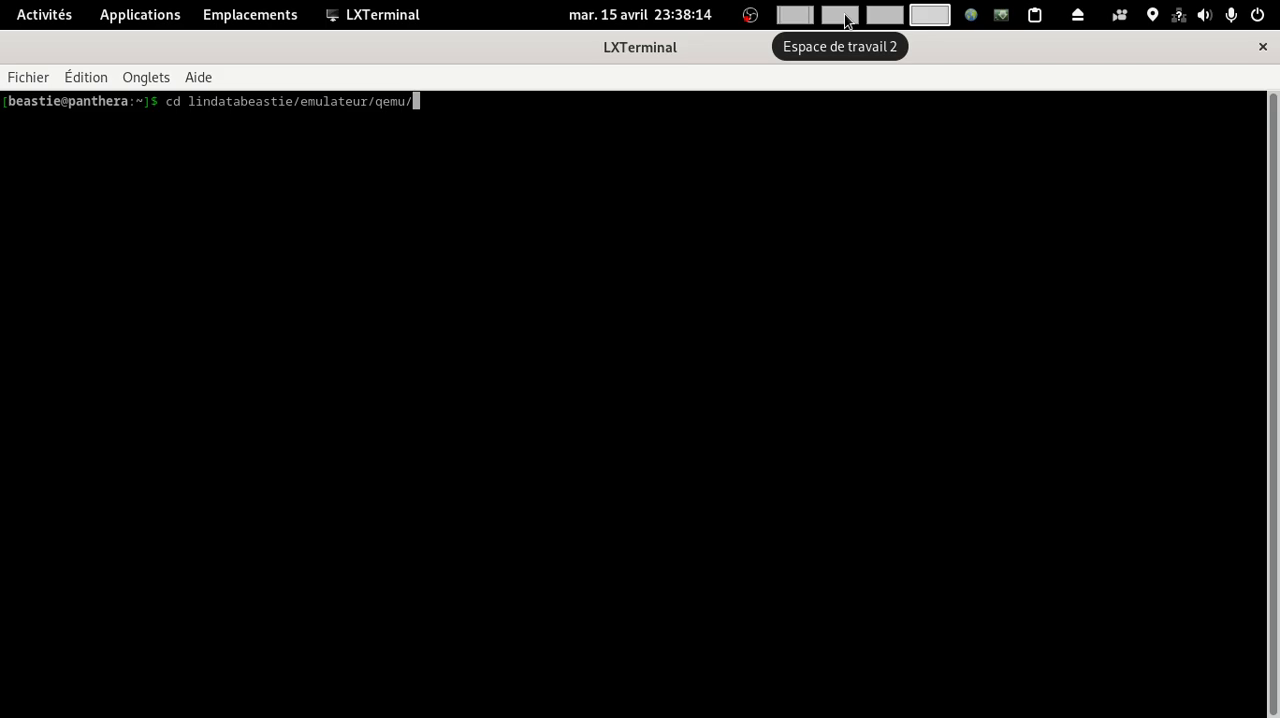
type("Fr")
key("Tab")
key("Return")
Step: List the files in the FreeDOS-1.4 folder and display the contents of install.sh
type("ls")
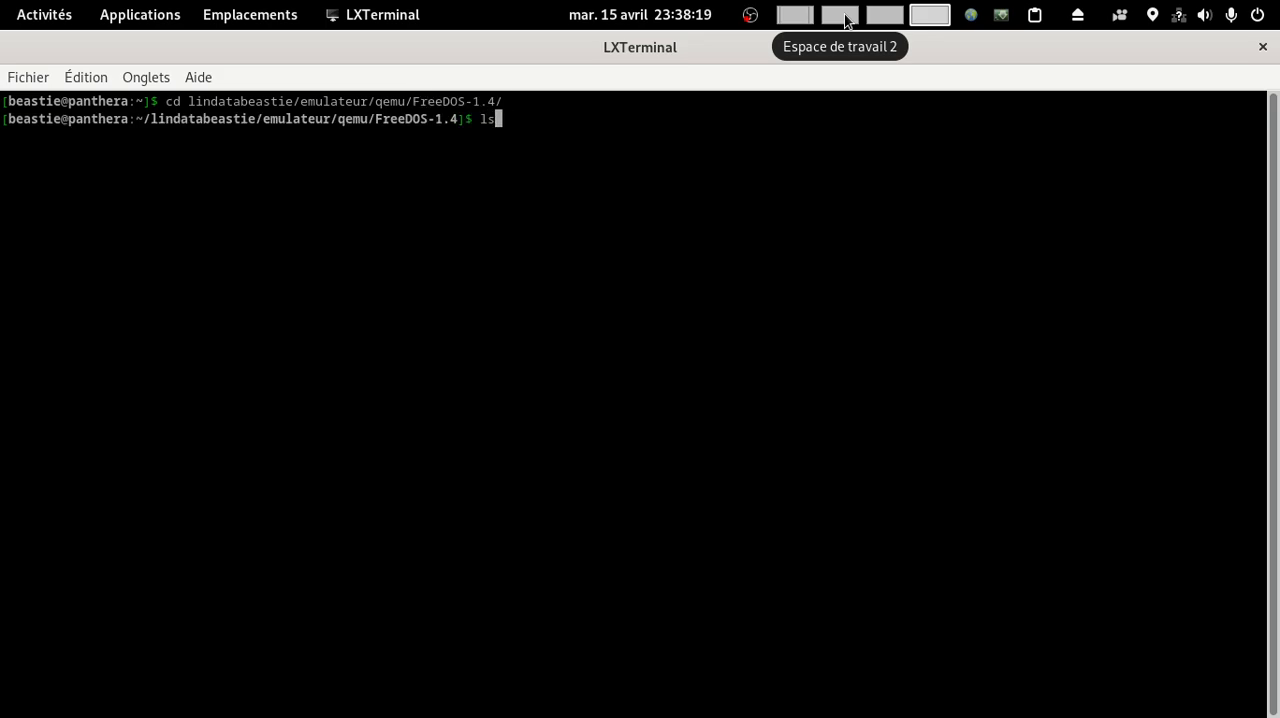
key("Return")
type("cat install.sh")
key("Tab")
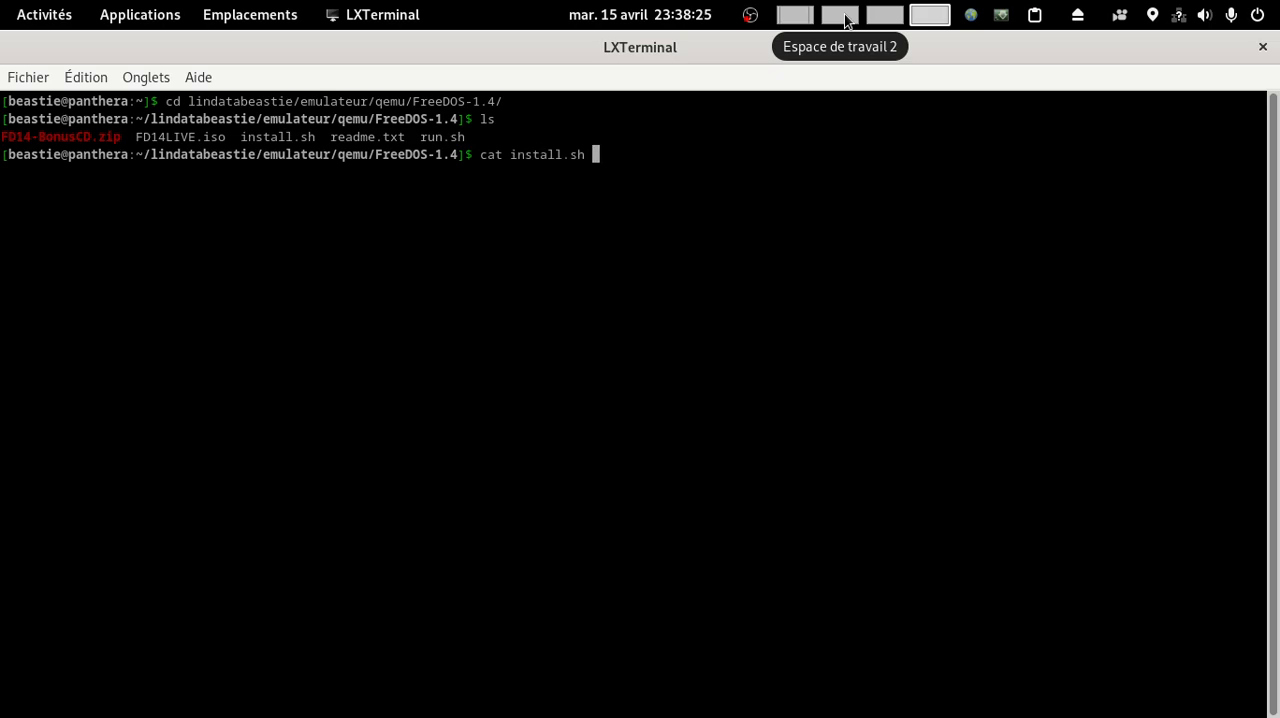
key("Return")
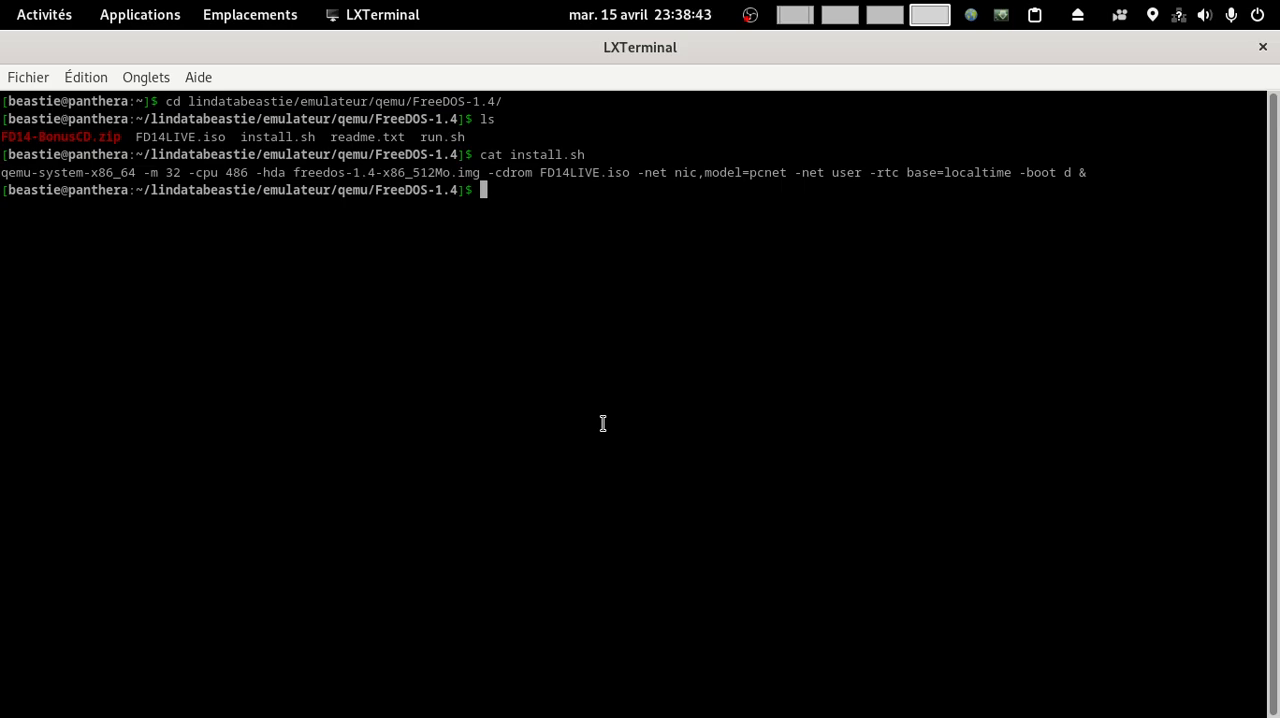
Step: Create a 512M raw disk image named freedos-1.4-x86_512Mo.img with qemu-img, reusing the image name from install.sh
type("qemu--")
key("BackSpace")
type("im")
key("Tab")
type("cre")
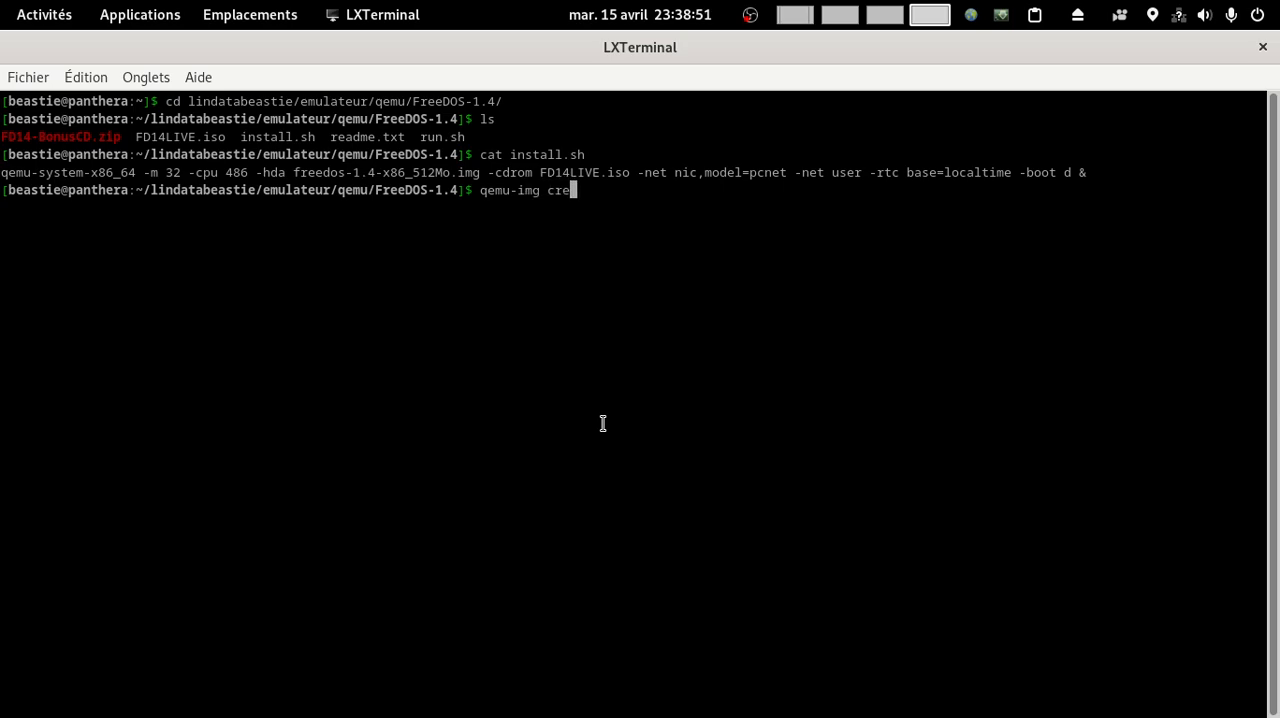
type("ate -f")
type("raw")
left_click_drag(295, 172, 481, 172)
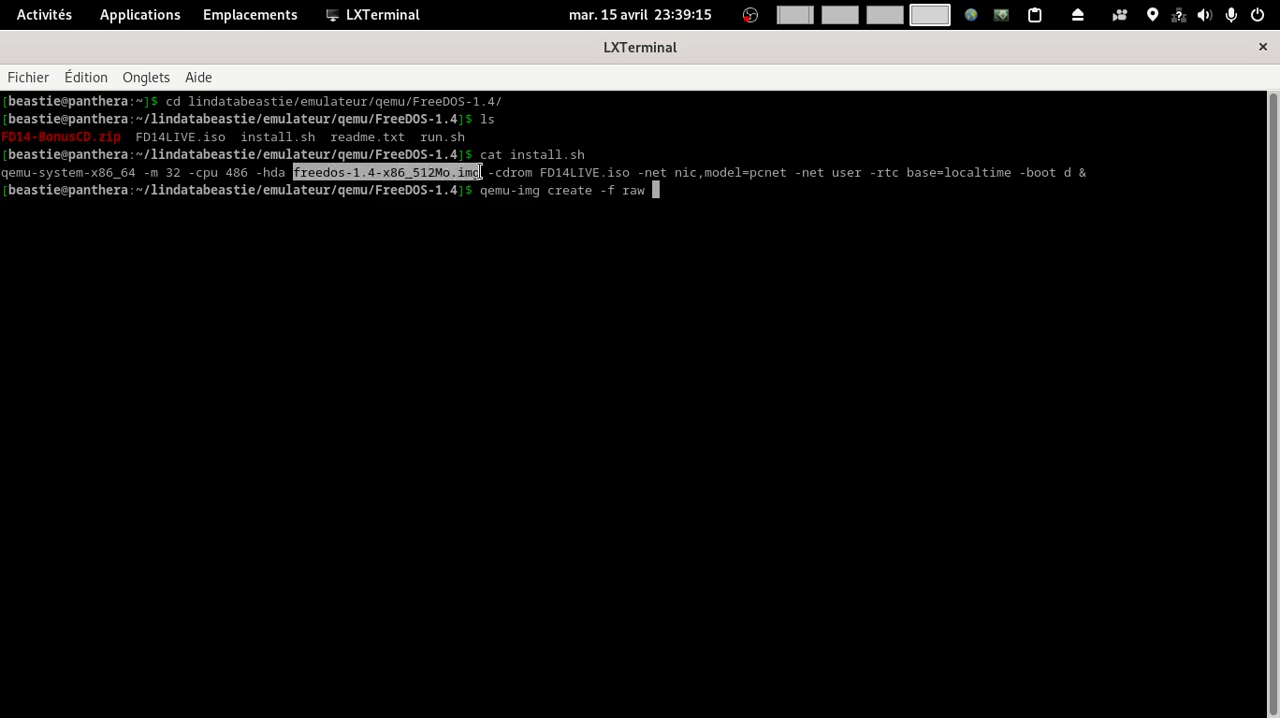
middle_click(655, 190)
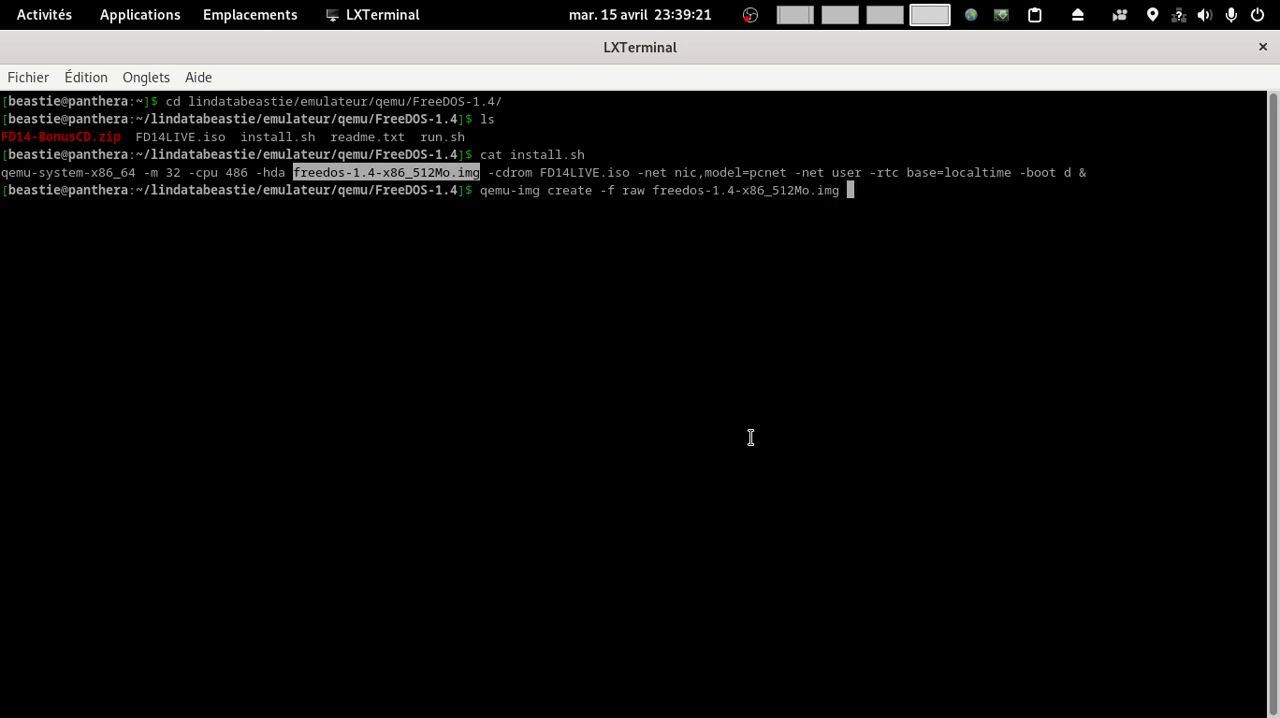
type("5")
type("2")
key("BackSpace")
type("12M")
key("Return")
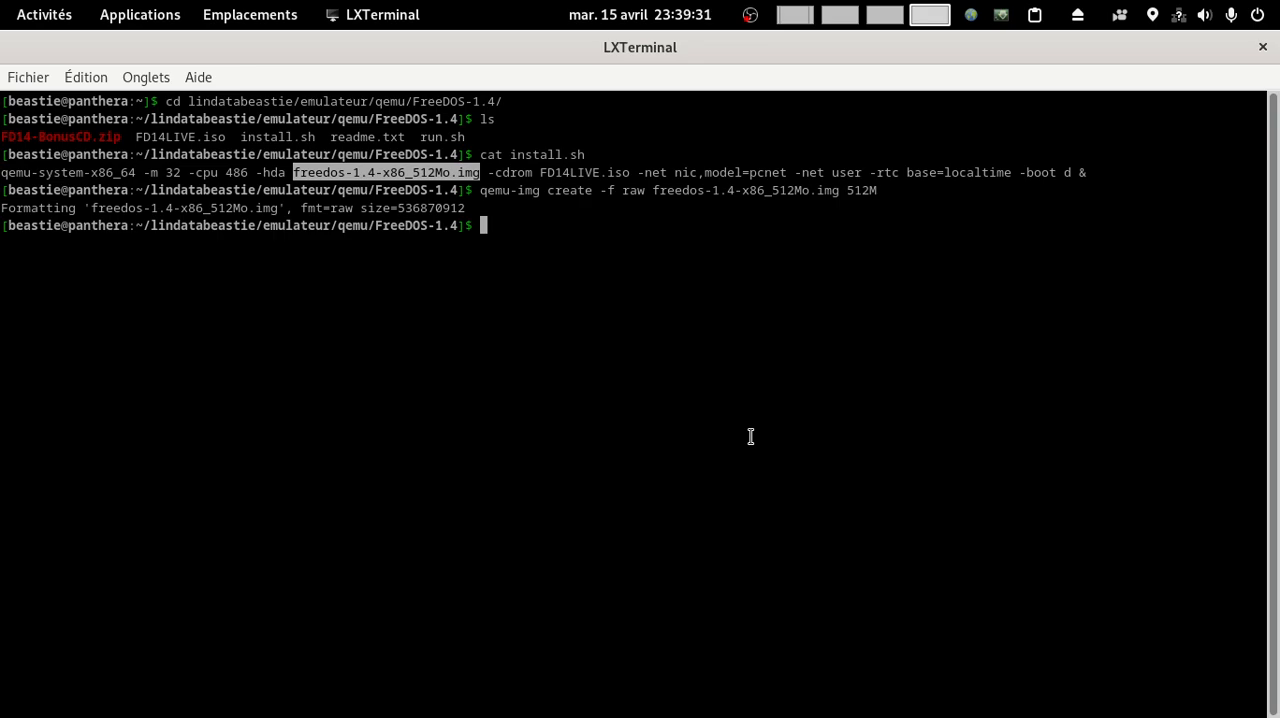
Step: Show the details of freedos-1.4-x86_512Mo.img with qemu-img info and list the folder's files again
key("Up")
key("BackSpace")
key("BackSpace")
key("BackSpace")
key("BackSpace")
key("BackSpace")
key("Left")
key("Left")
key("Left")
key("Left")
key("Left")
key("Left")
key("Left")
key("Left")
key("Left")
key("Left")
key("Left")
key("Left")
key("Left")
key("Left")
key("Left")
key("Left")
key("Left")
key("Left")
key("Left")
key("Left")
key("BackSpace")
key("BackSpace")
key("BackSpace")
key("BackSpace")
key("BackSpace")
key("BackSpace")
key("BackSpace")
key("BackSpace")
key("BackSpace")
key("BackSpace")
key("BackSpace")
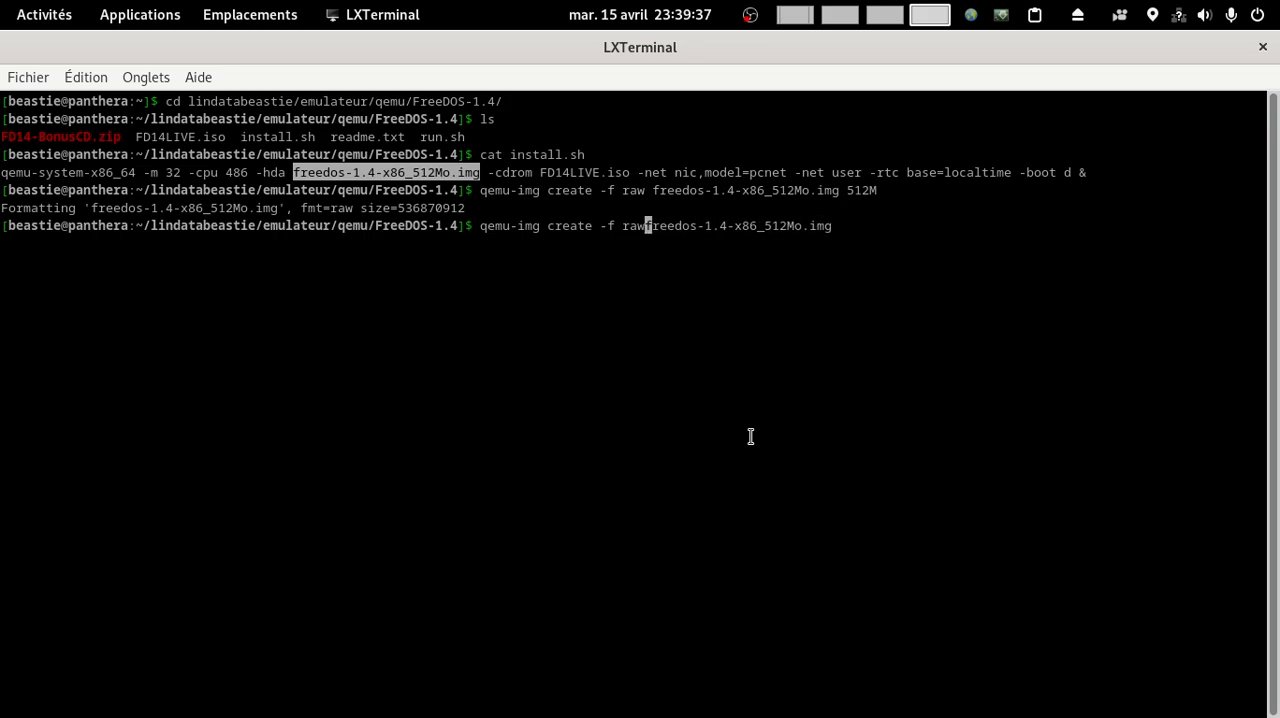
key("BackSpace")
key("BackSpace")
key("BackSpace")
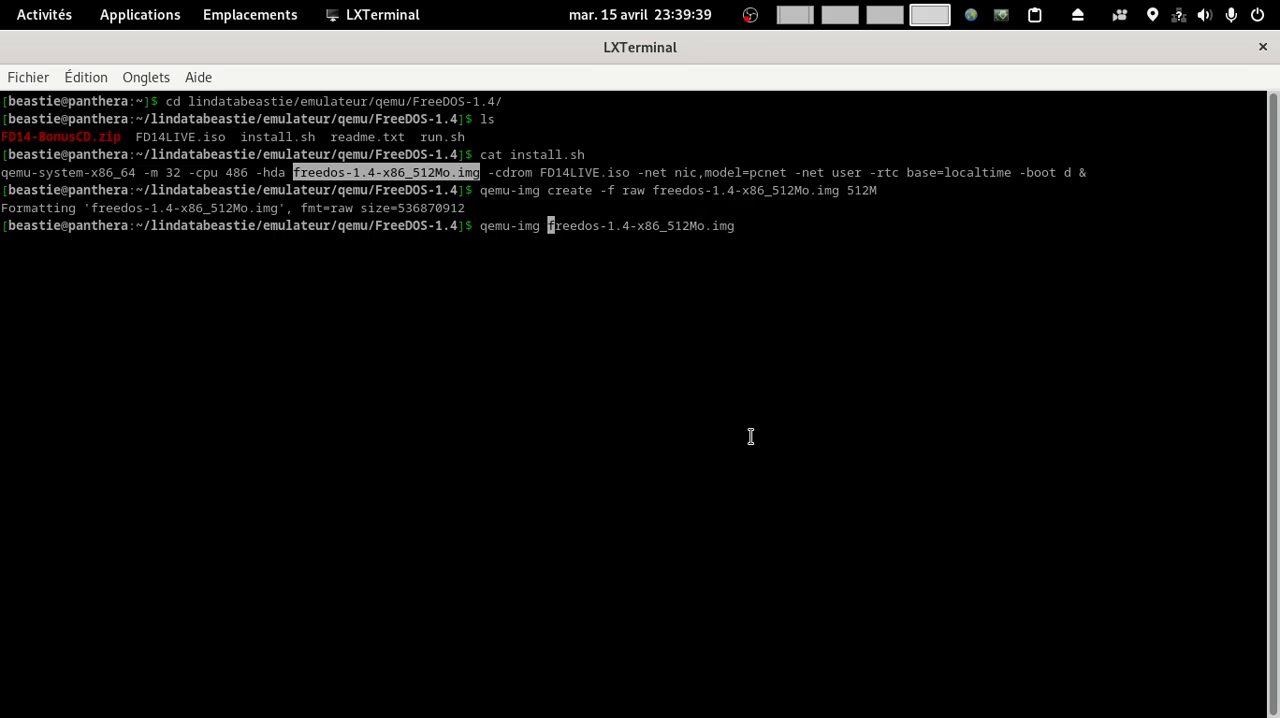
type("info")
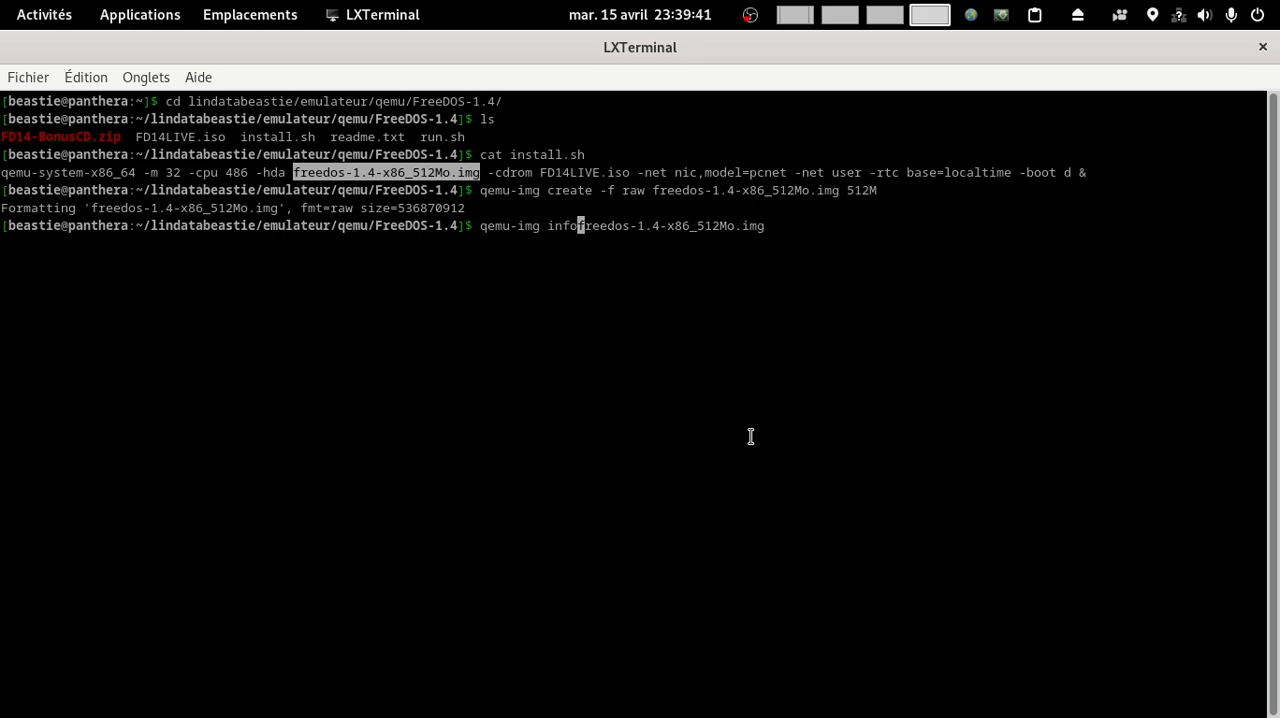
key("Return")
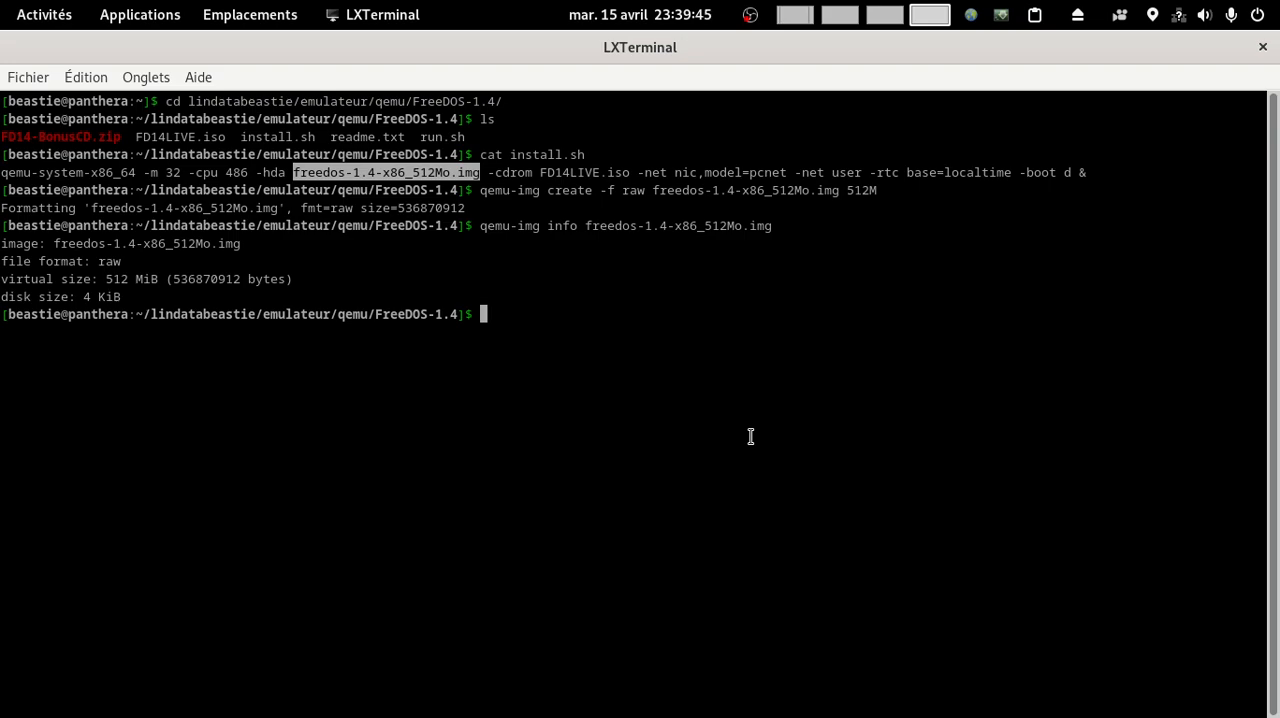
type("ls")
key("Return")
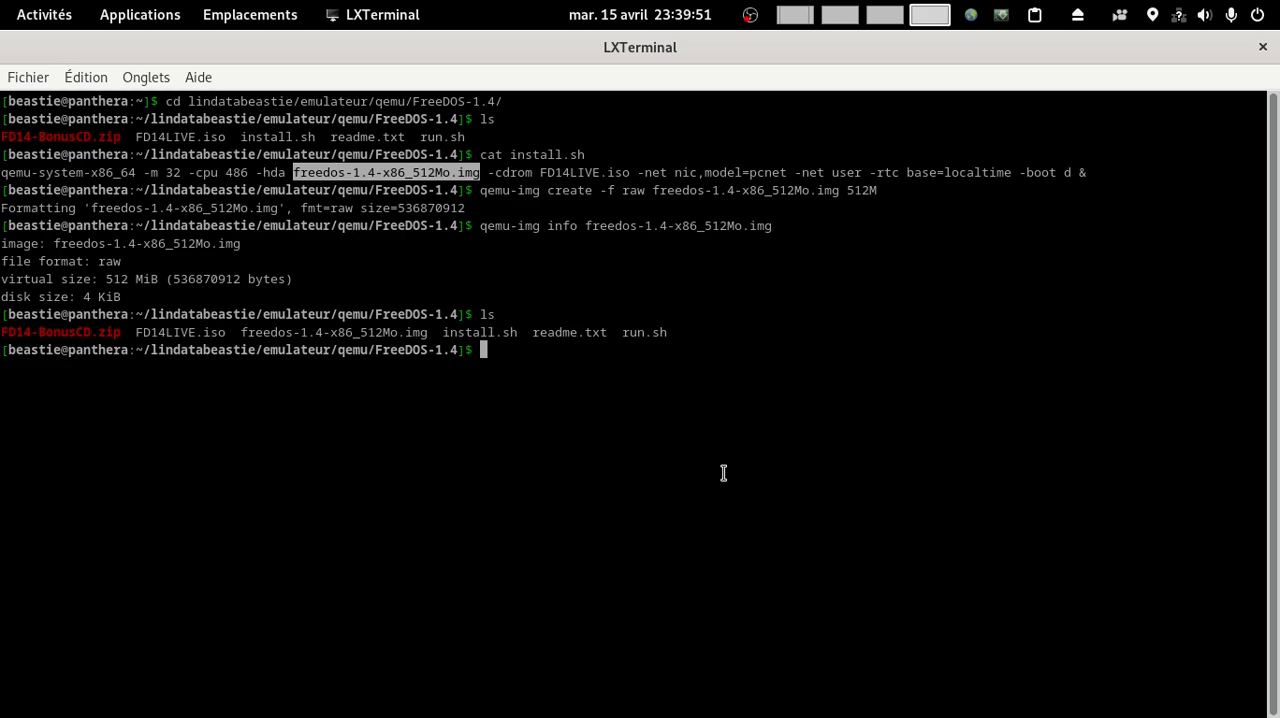
Step: Run the qemu-system-x86_64 command copied from the install.sh output to boot FD14LIVE.iso with the new disk image, 32 MB of memory and a 486 CPU
left_click(532, 488)
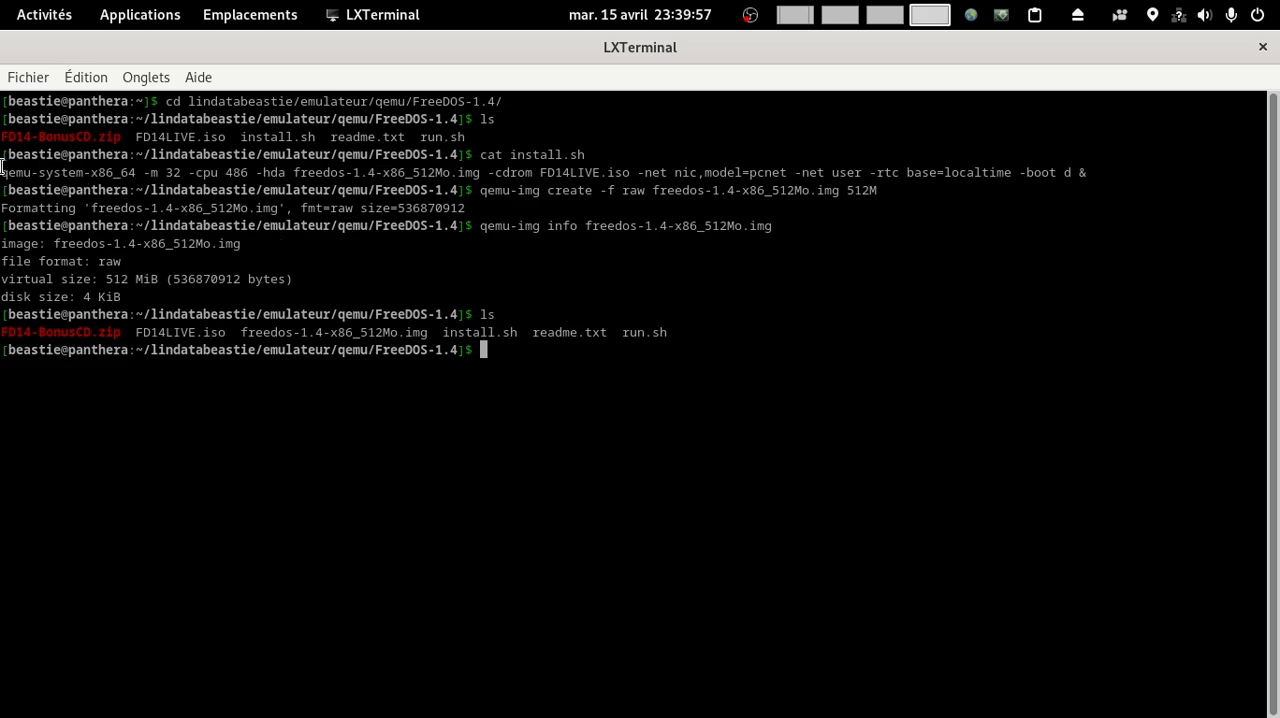
left_click_drag(2, 172, 1086, 172)
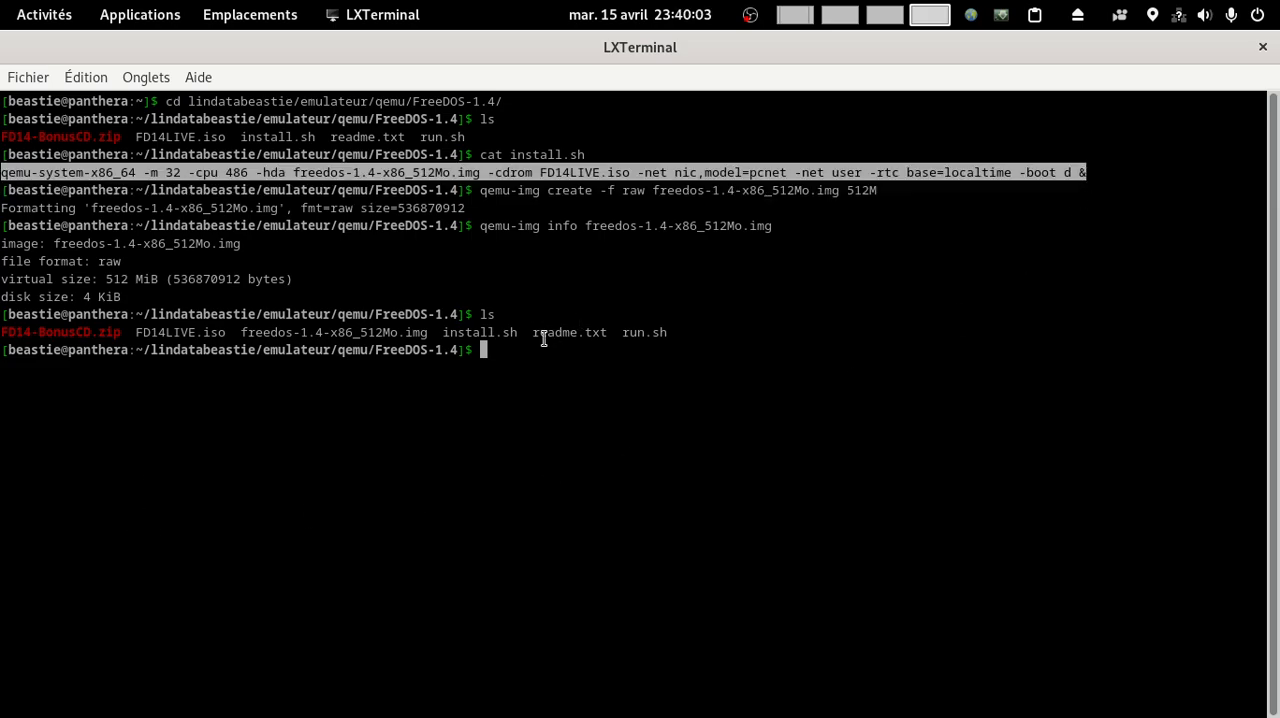
middle_click(494, 350)
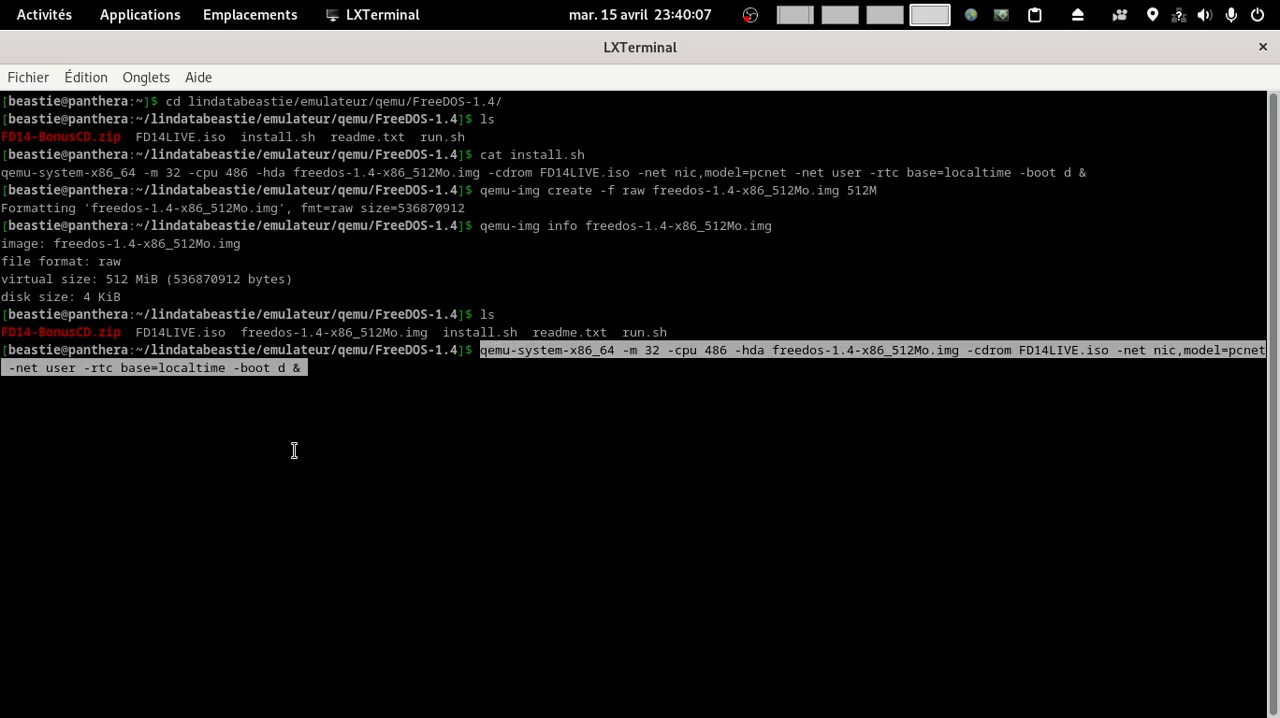
key("Left")
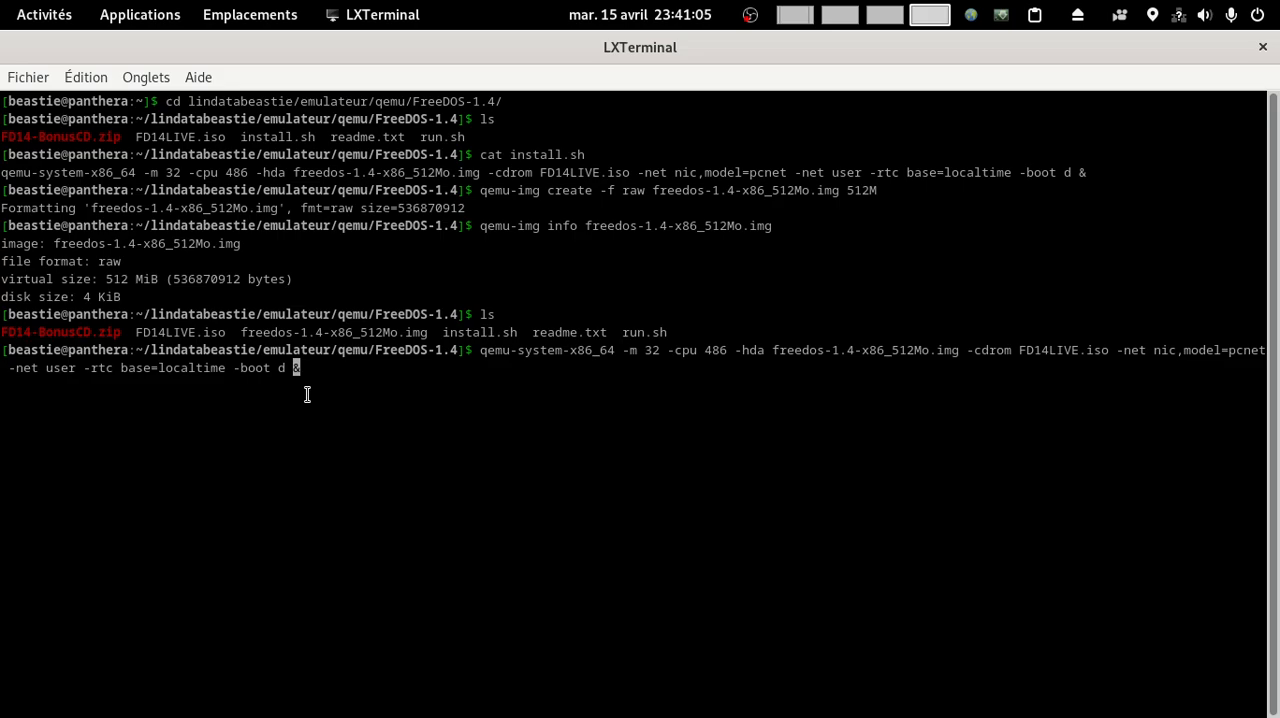
key("Return")
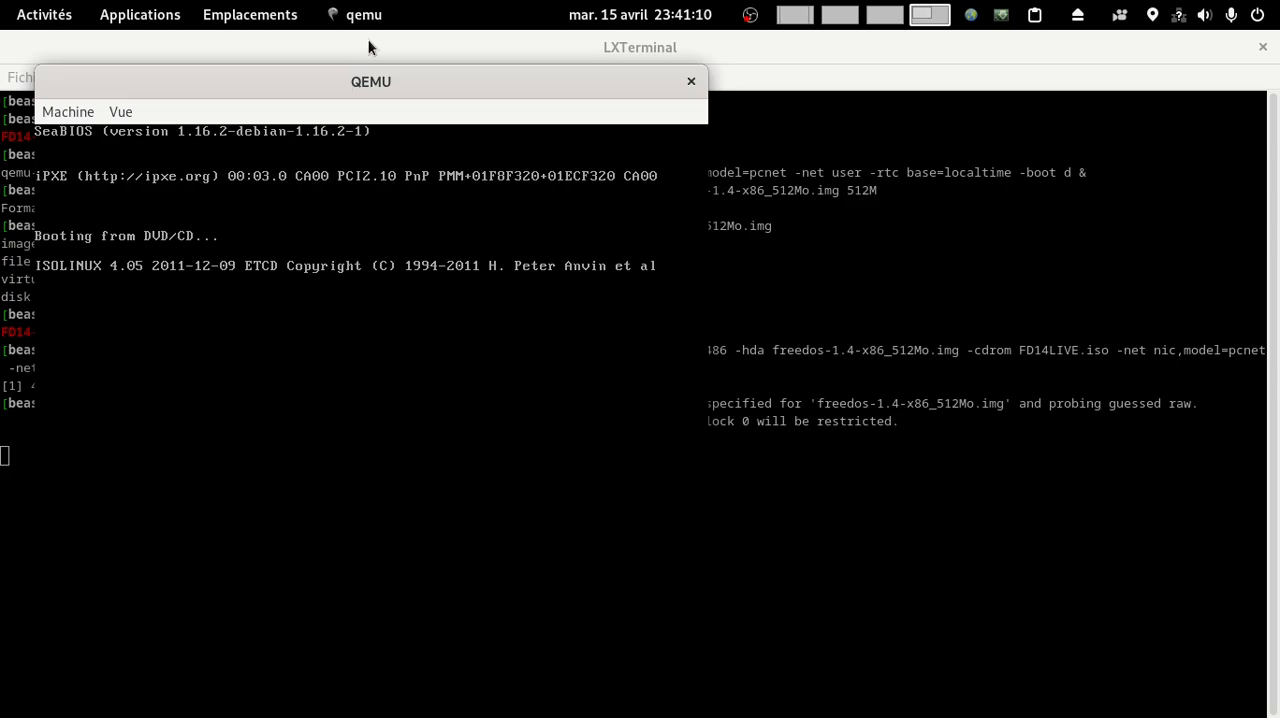
Step: Move the QEMU window toward the middle of the desktop and boot the LiveCD with Install to harddisk
left_click_drag(374, 82, 636, 66)
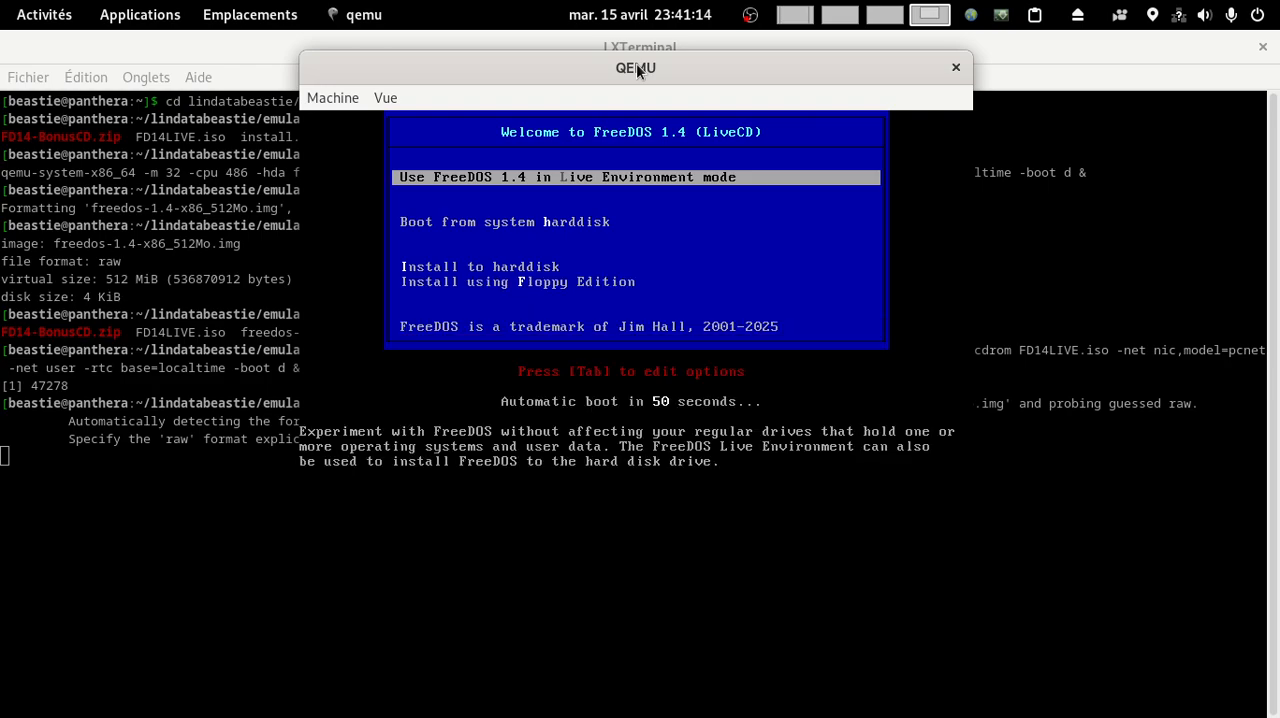
key("Down")
key("Down")
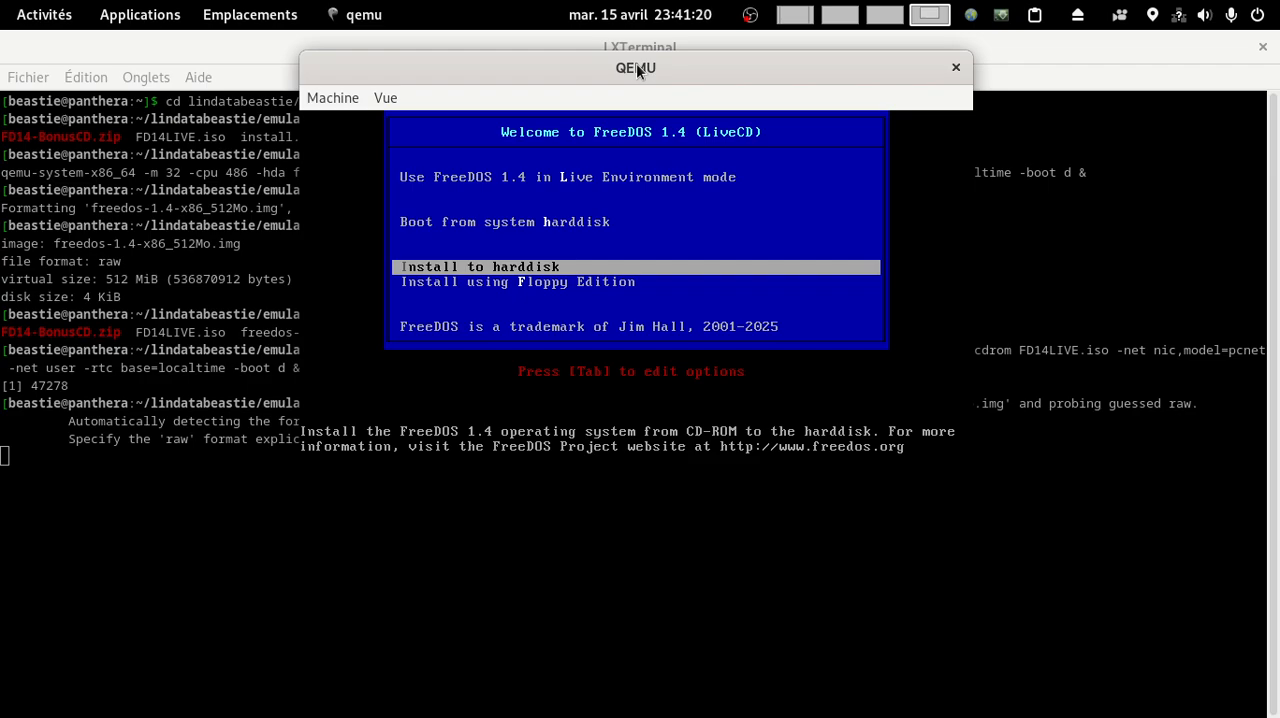
key("Return")
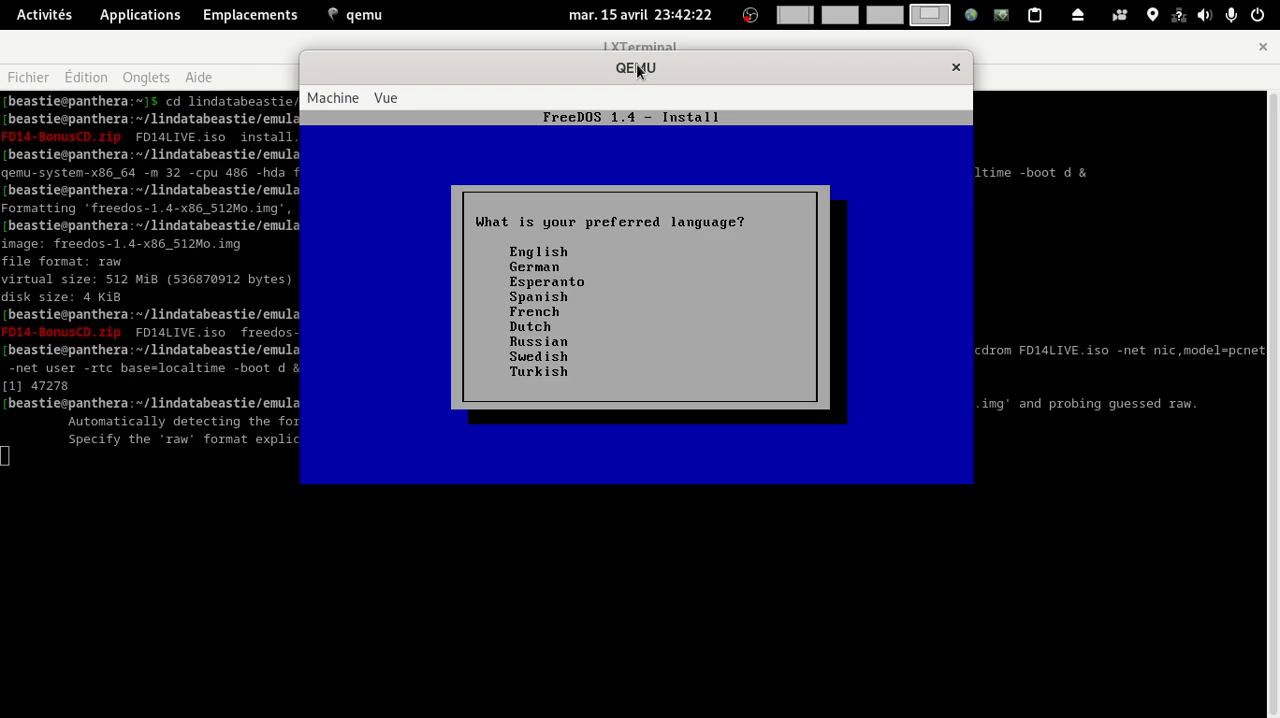
Step: Choose French (Français) as the installer language
key("Down")
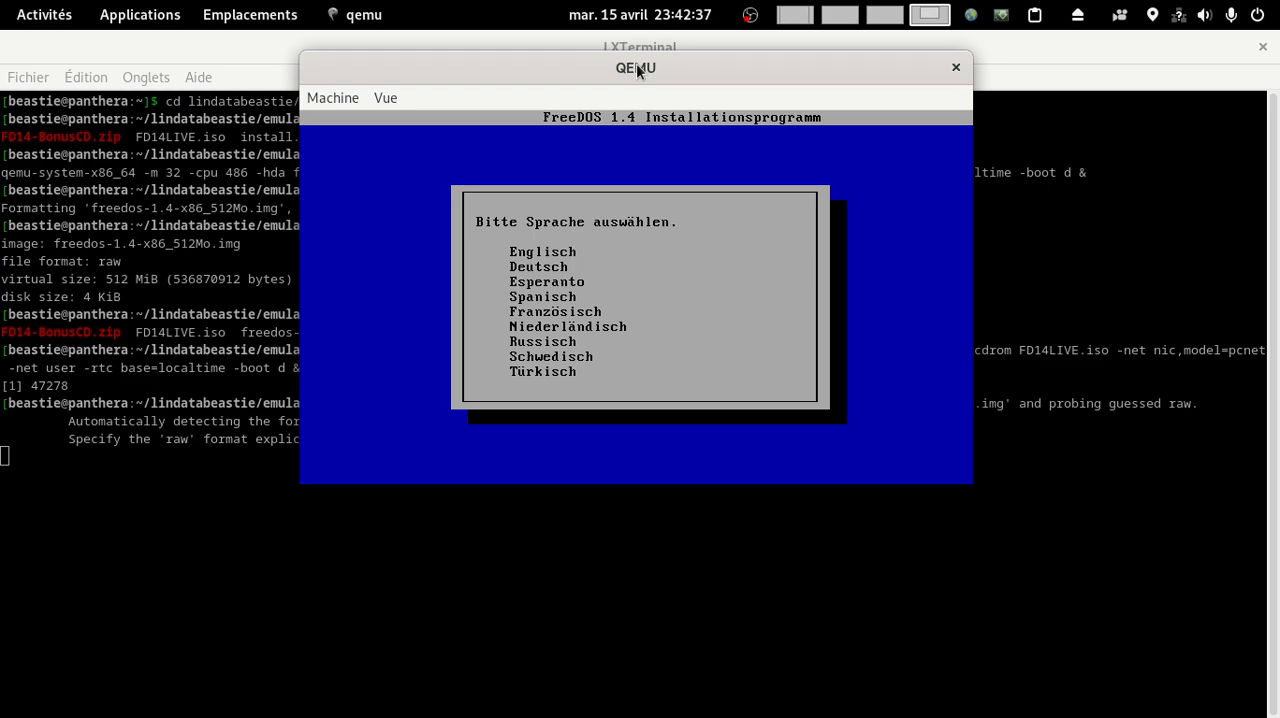
key("Down")
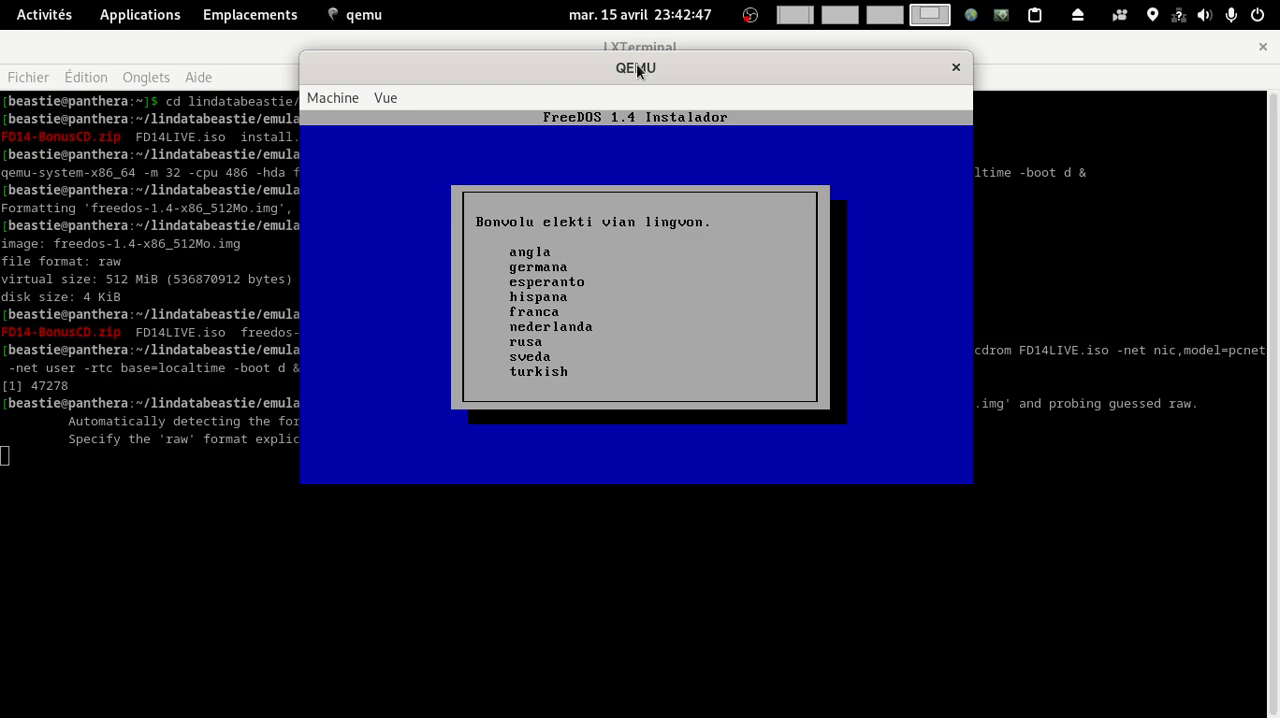
key("Down")
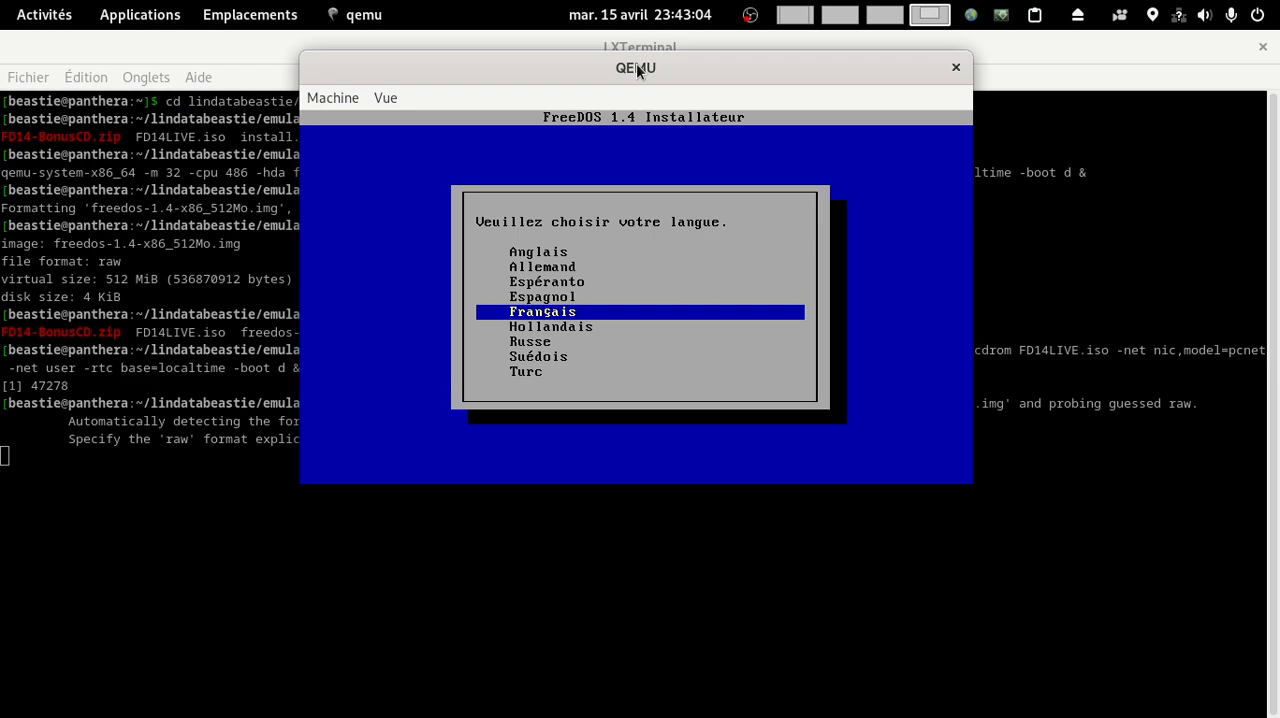
key("Return")
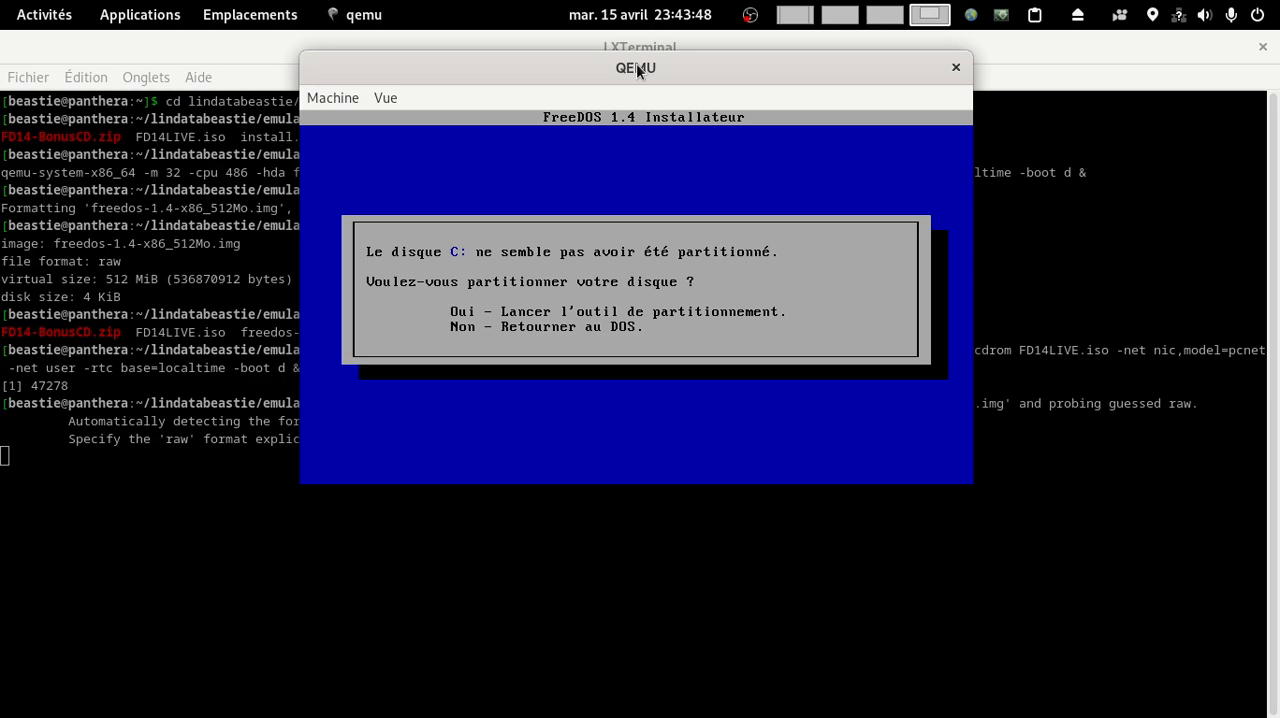
Step: Partition disk C: with the installer's partitioning tool and restart the virtual machine to apply the new partition table
key("Return")
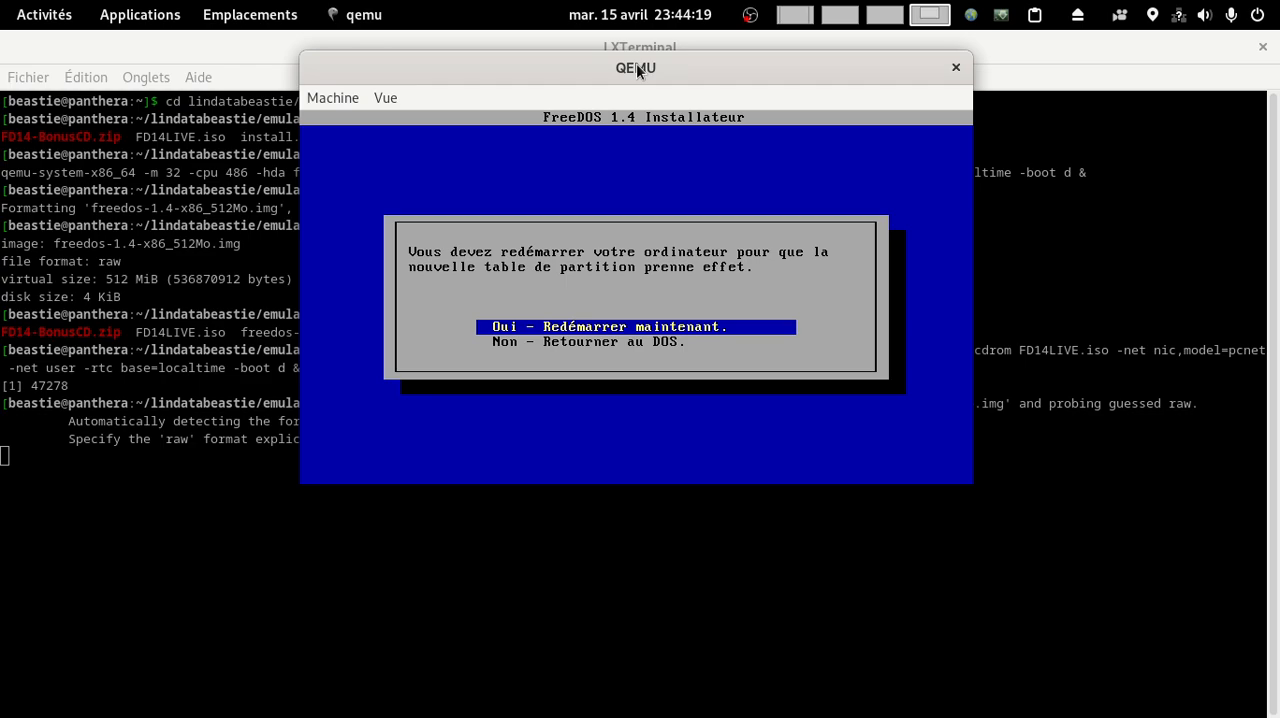
key("Return")
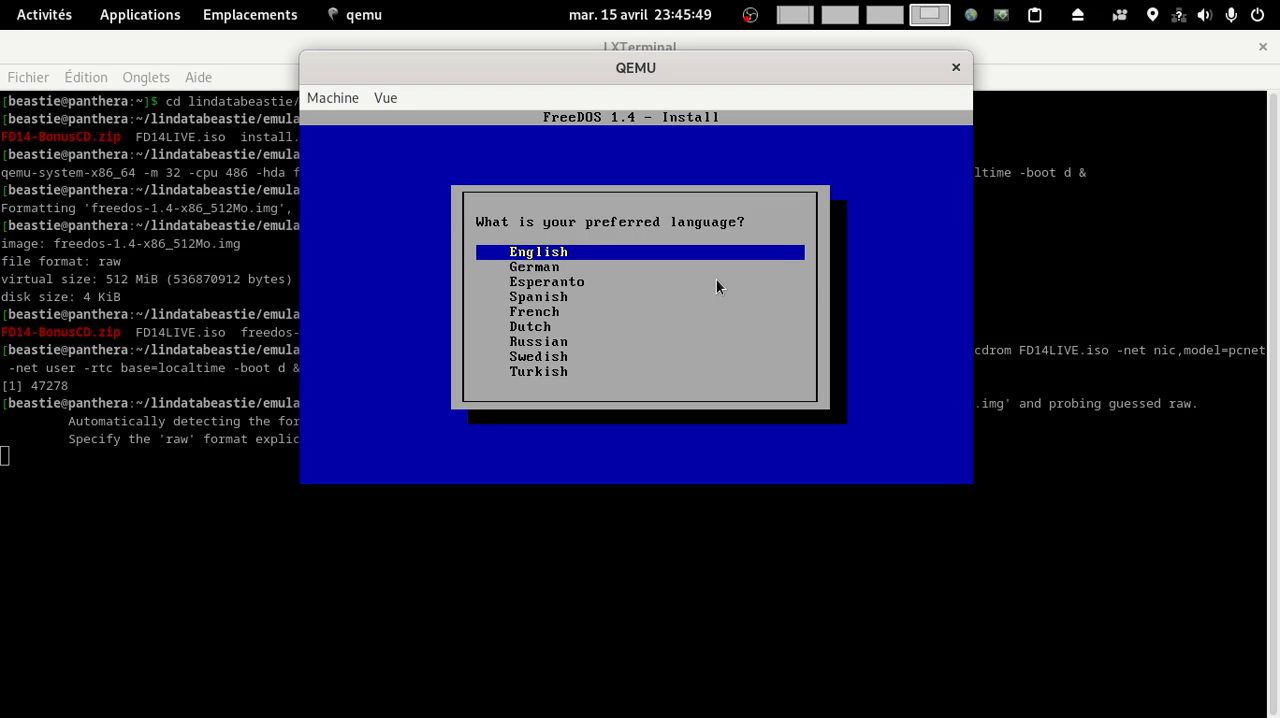
Step: Select French again as the language of the restarted FreeDOS installer
key("Return")
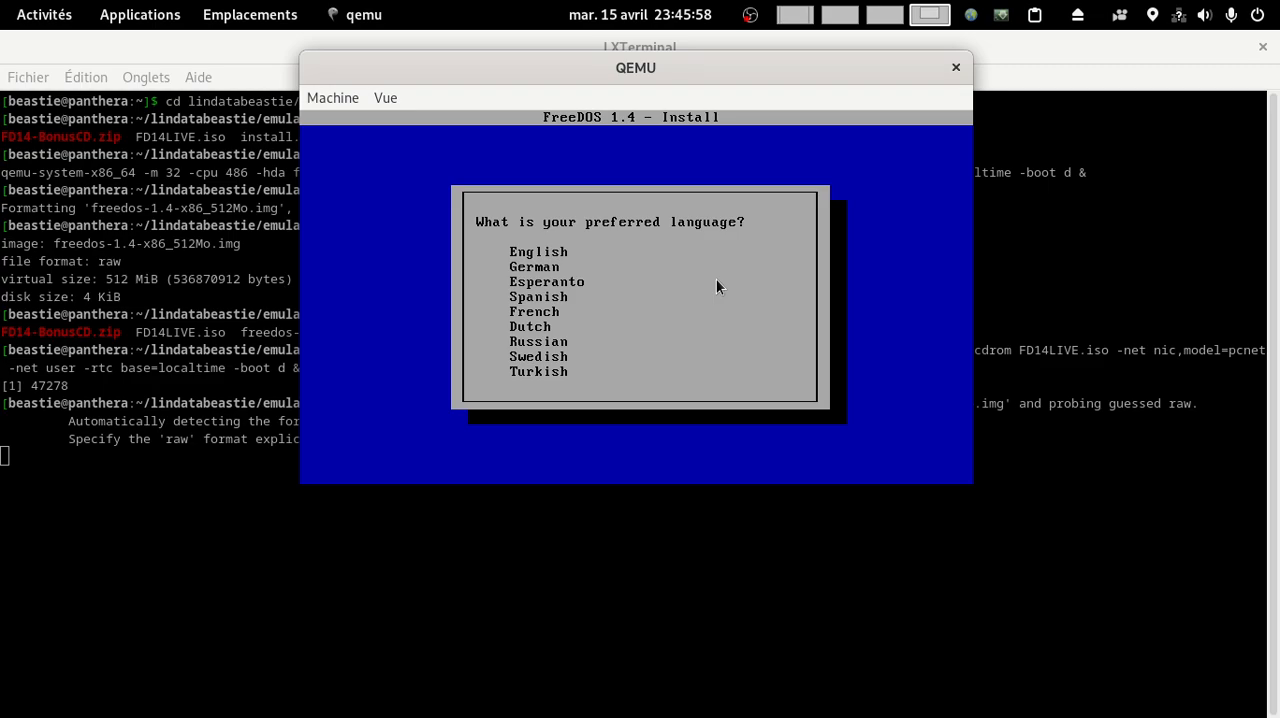
key("Down")
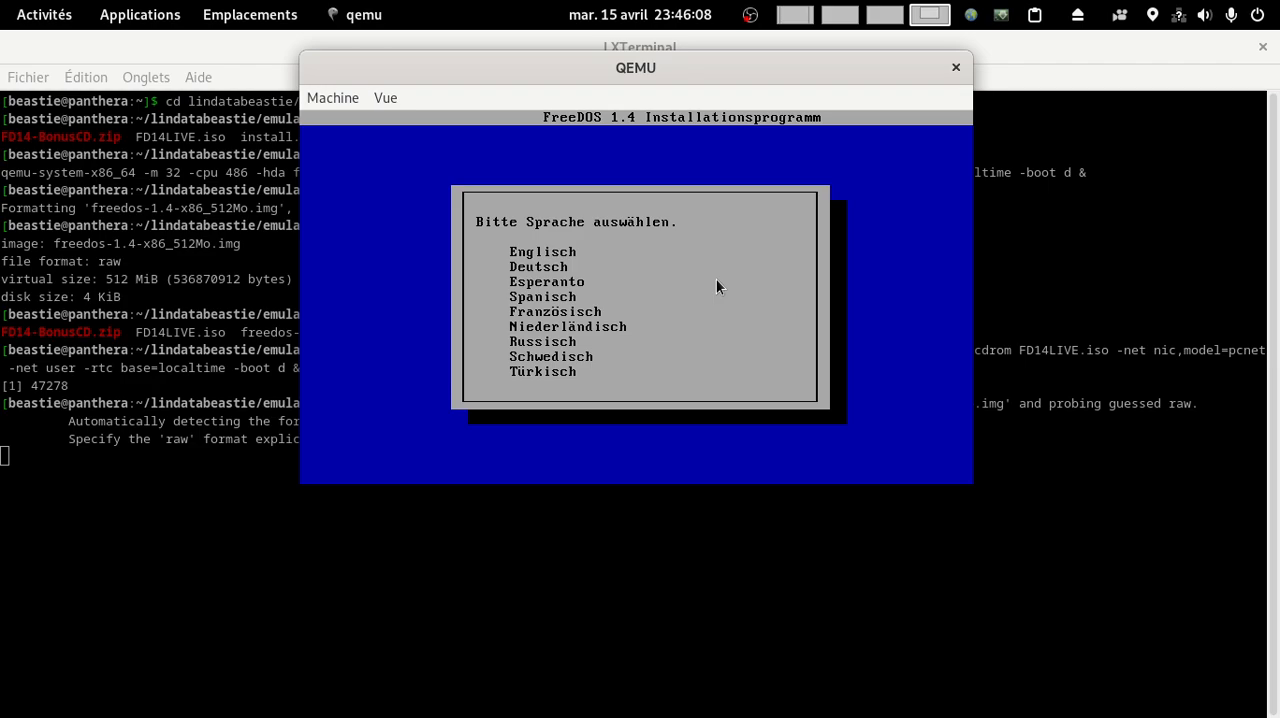
key("Down")
key("Down")
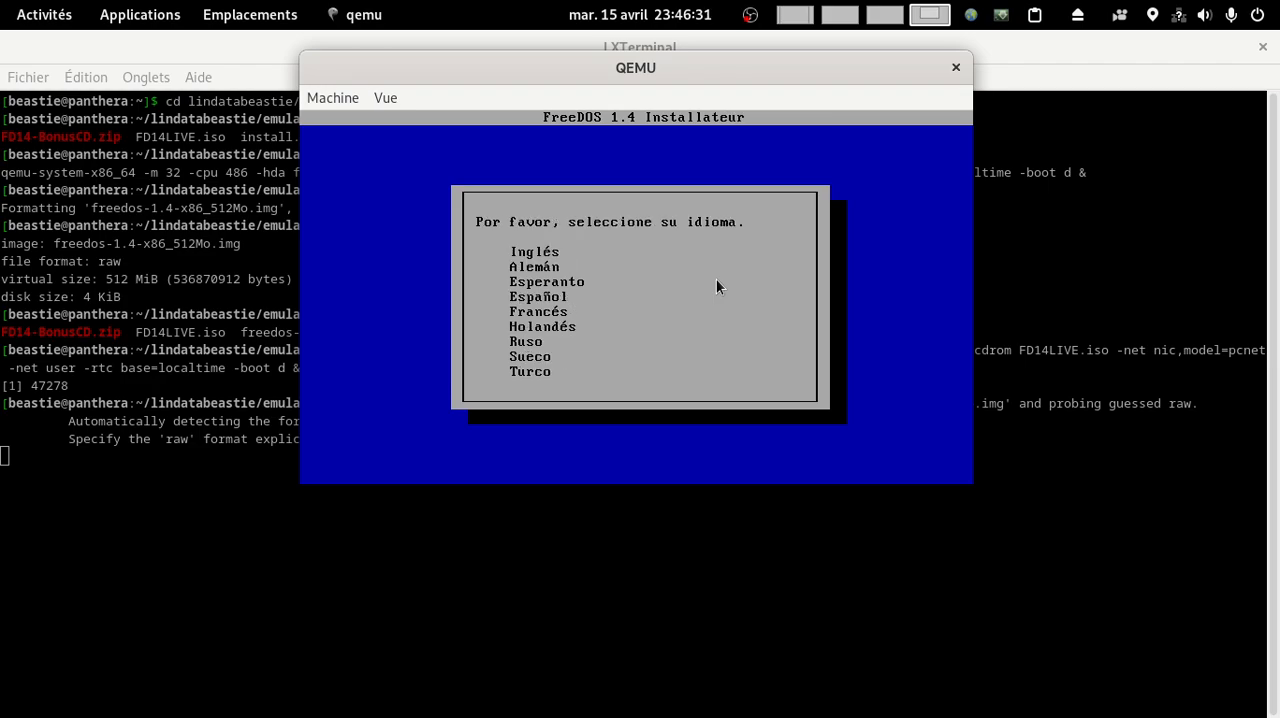
key("Down")
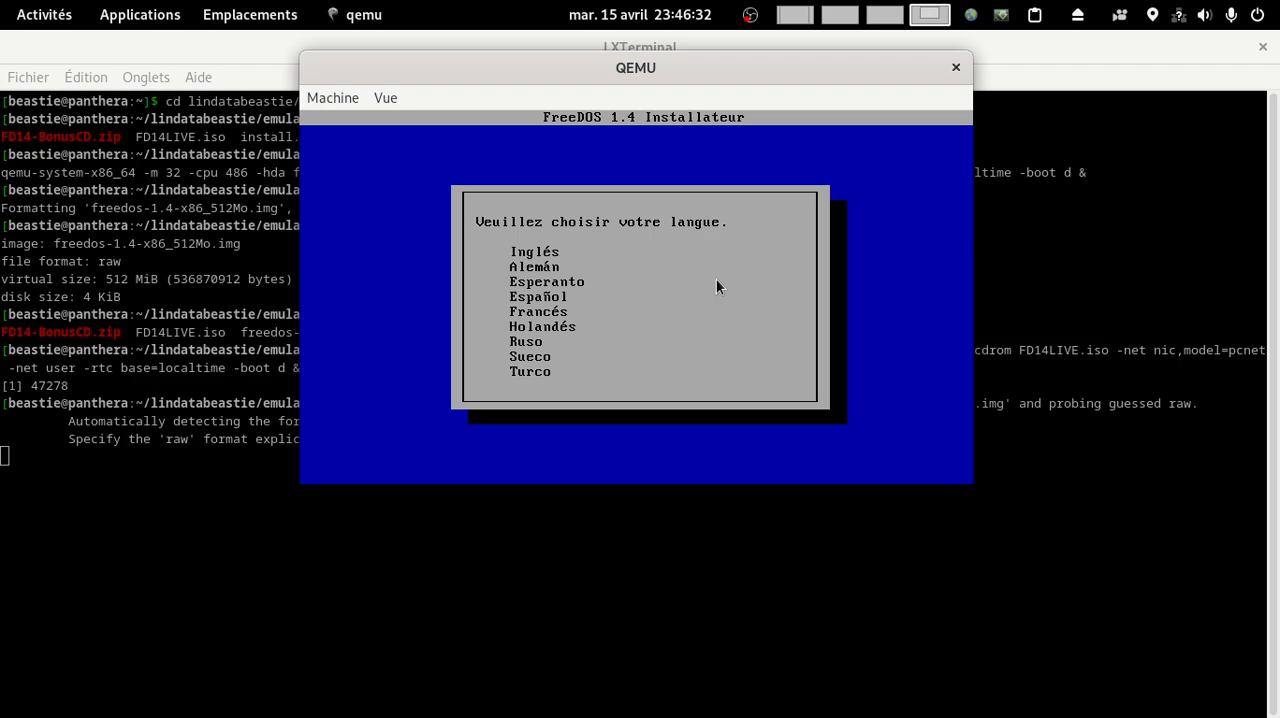
key("Return")
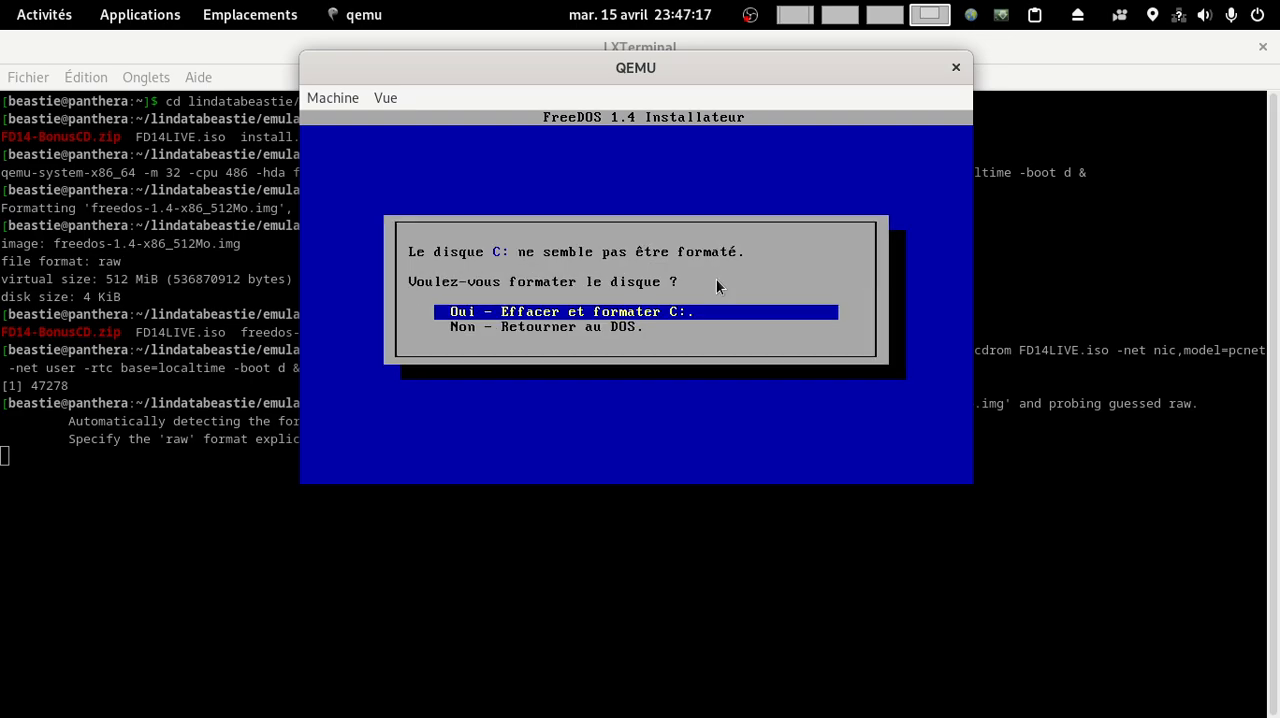
Step: Continue the installation with the French (Français) keyboard layout and choose all packages without source code (Tous les paquets)
key("Return")
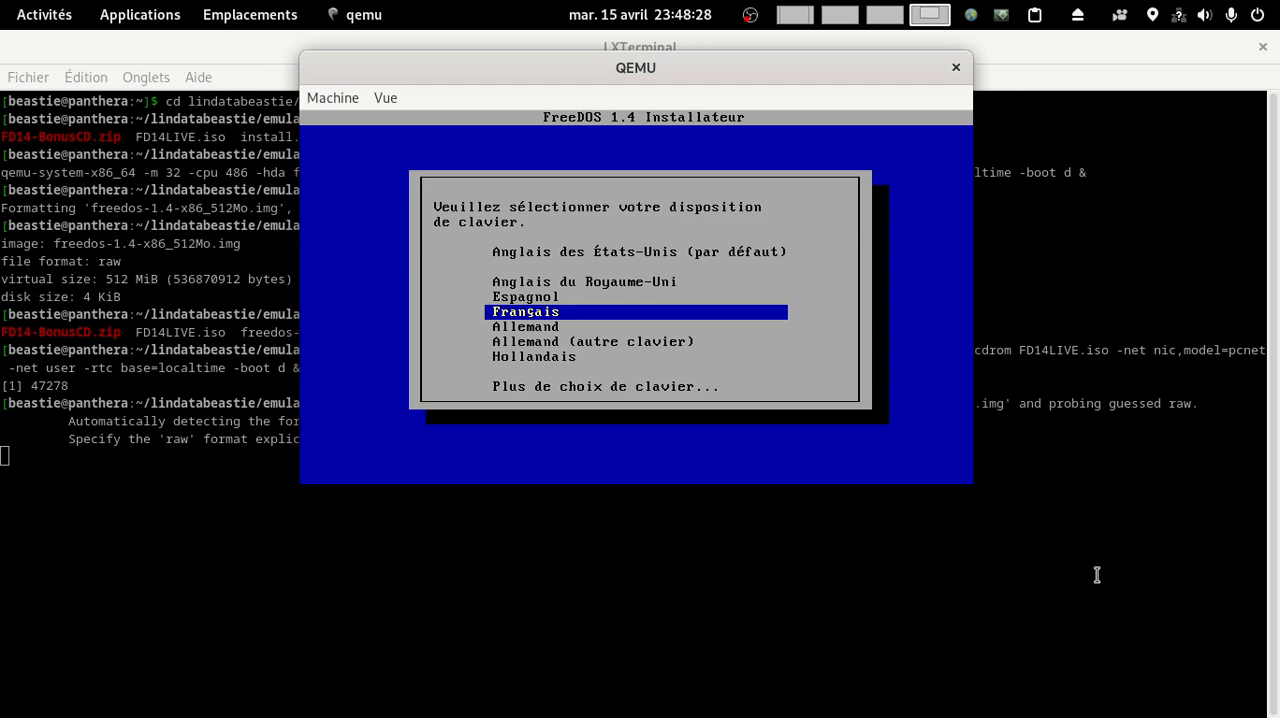
key("Return")
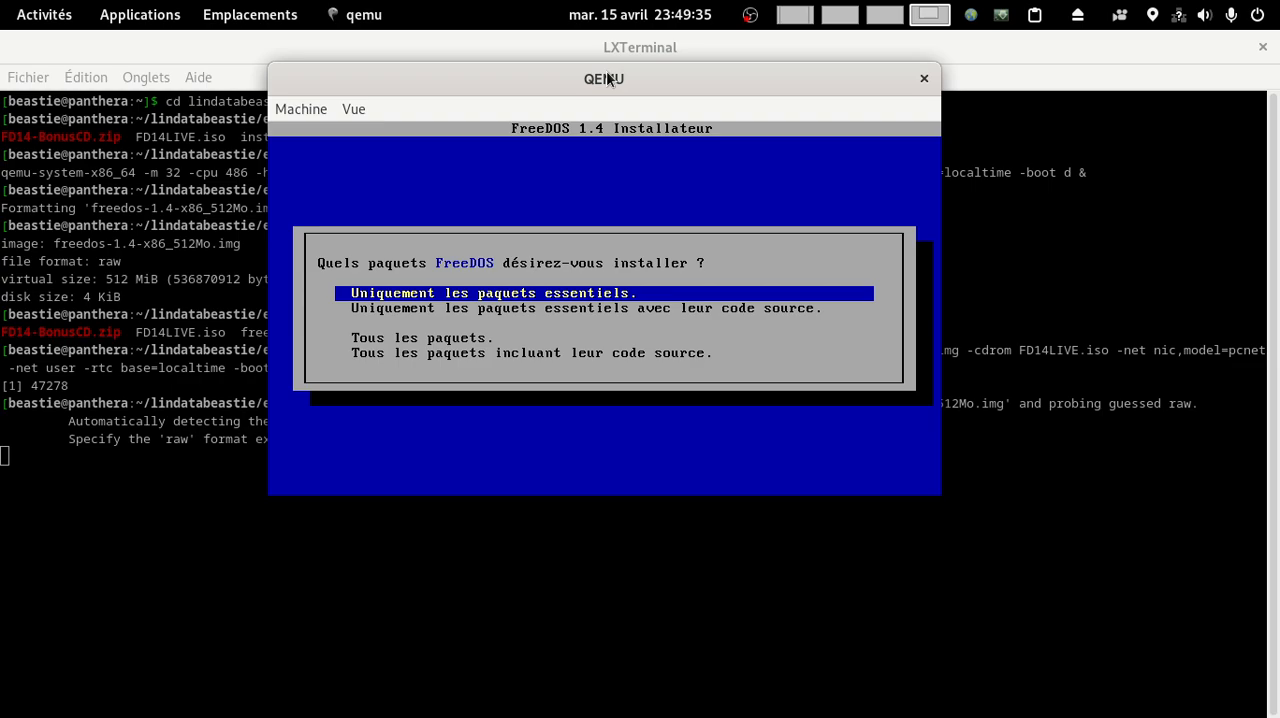
key("Down")
key("Down")
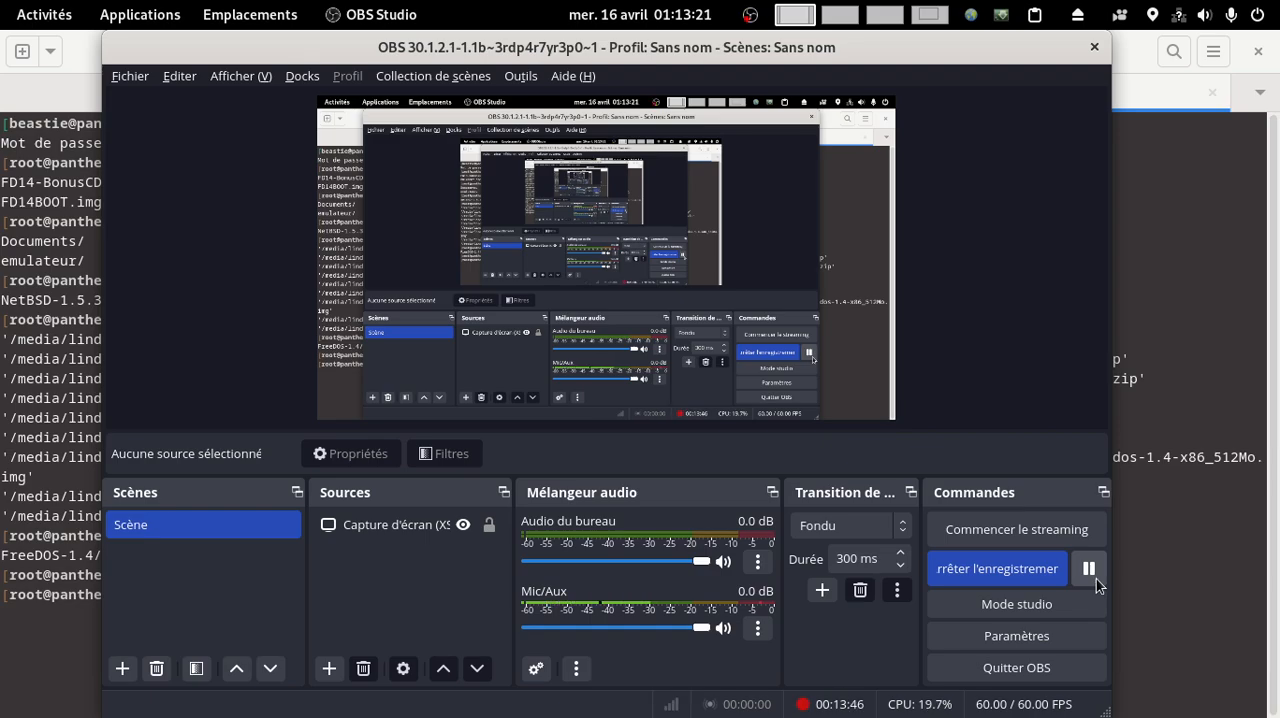
Step: Switch back to QEMU, restart the virtual machine from the finished installer and boot FreeDOS from the system harddisk
key("super+Page_Down")
key("super+Page_Down")
key("super+Page_Down")
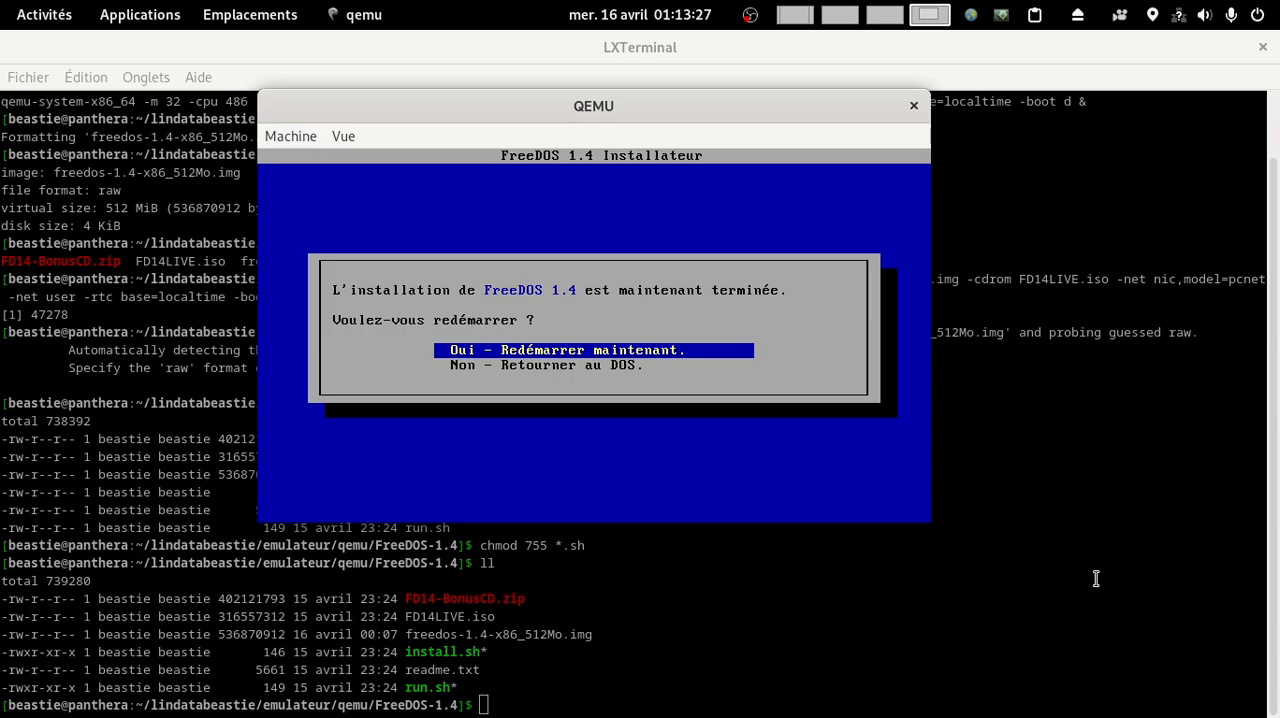
key("Return")
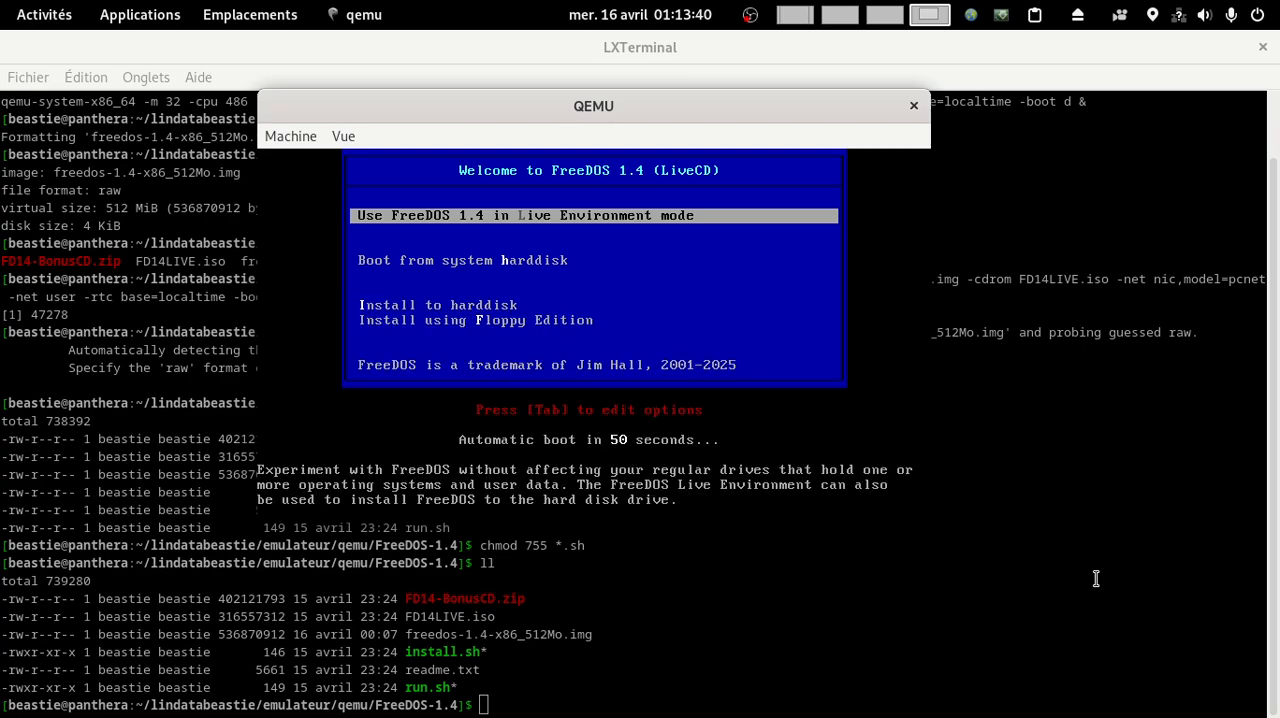
key("Down")
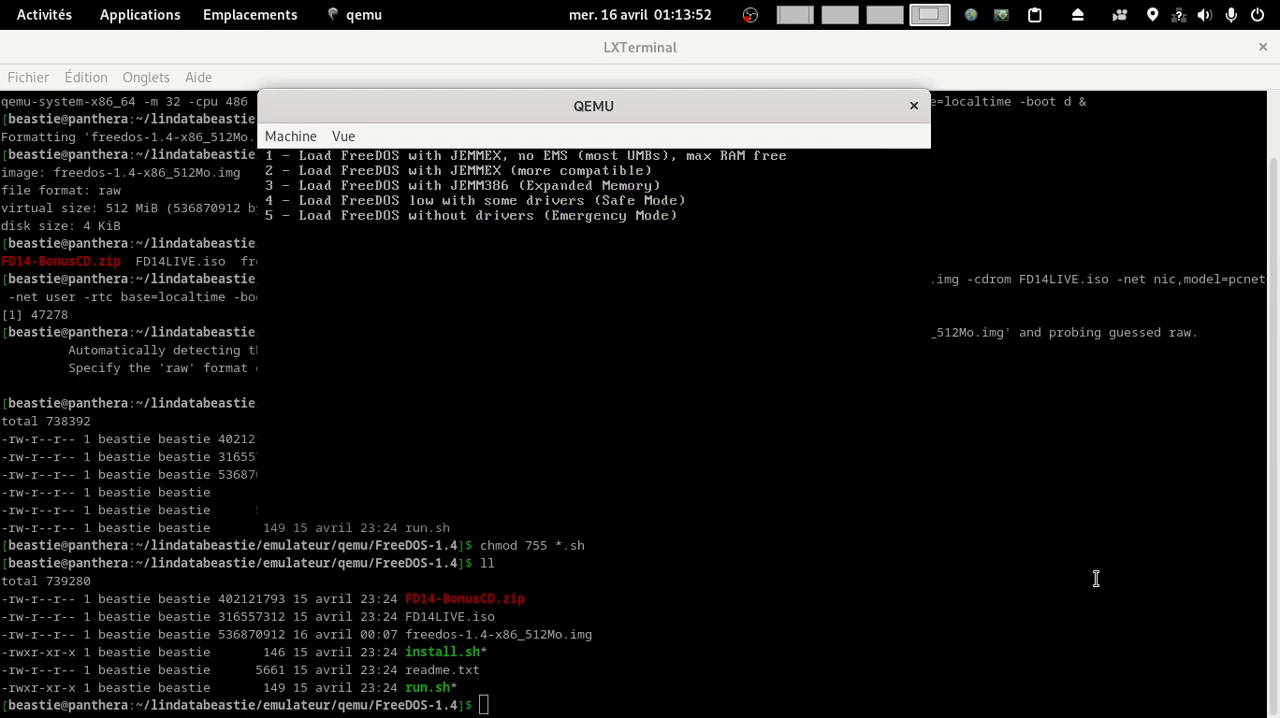
key("Return")
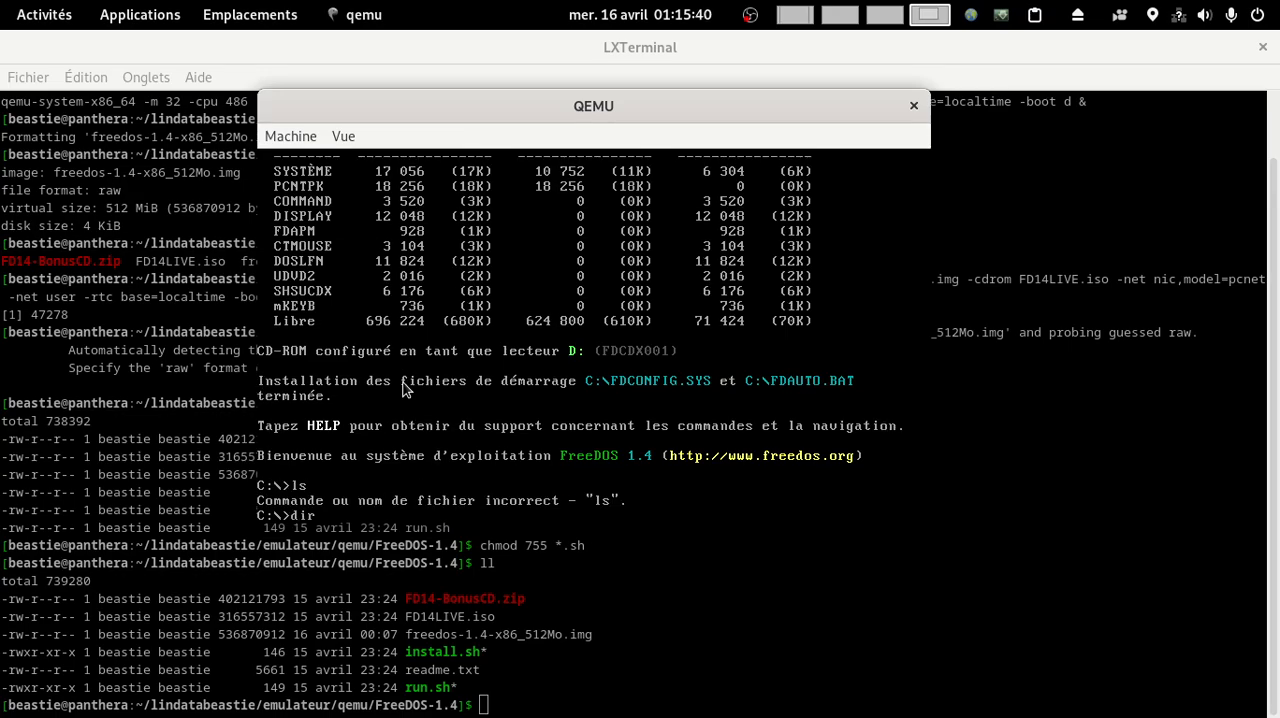
Step: List the contents of C:\ with dir and again in wide format with dir /w
key("Return")
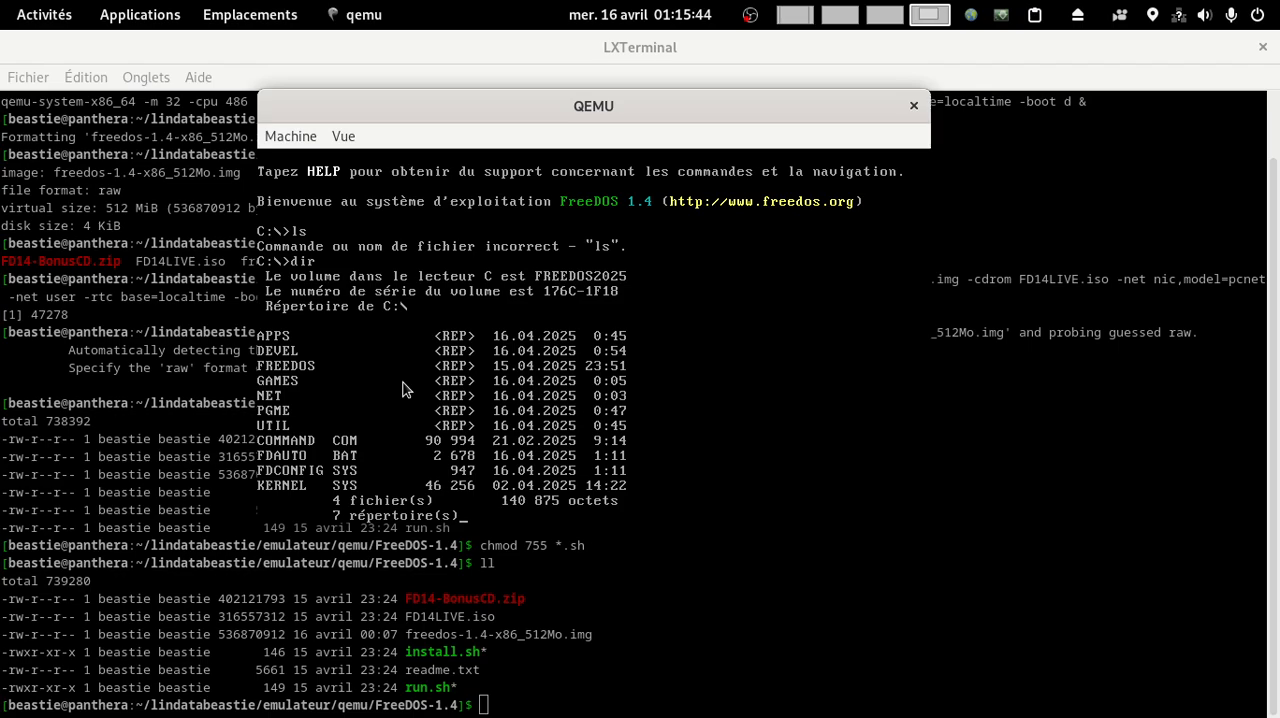
type("dir")
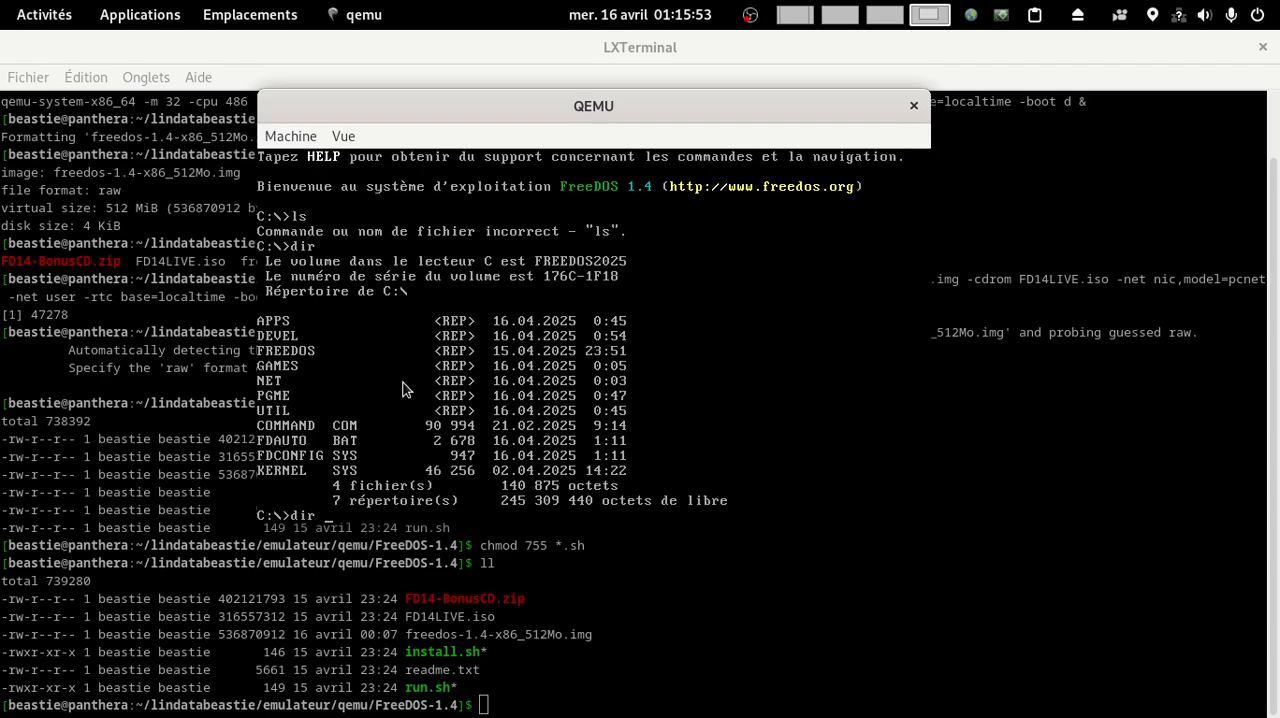
type("/w")
key("Return")
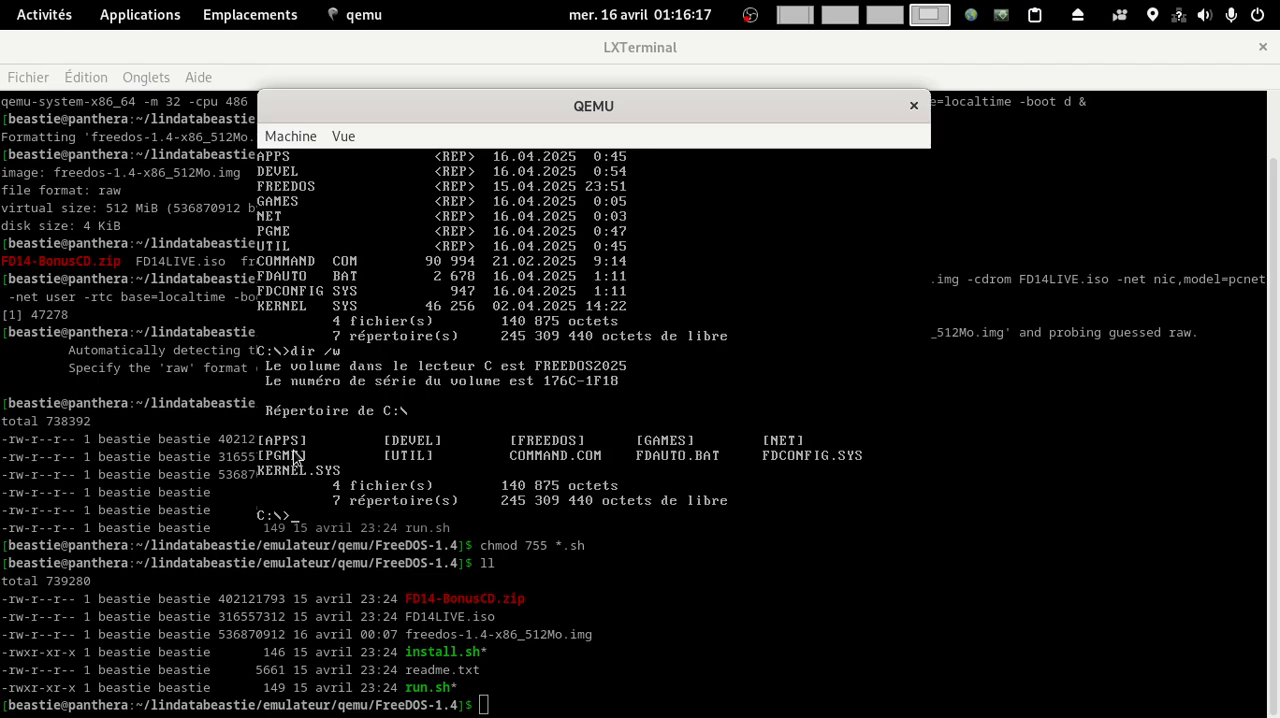
Step: List the contents of the freedos directory in wide format
type("dir")
type("/w freedos\\")
key("Return")
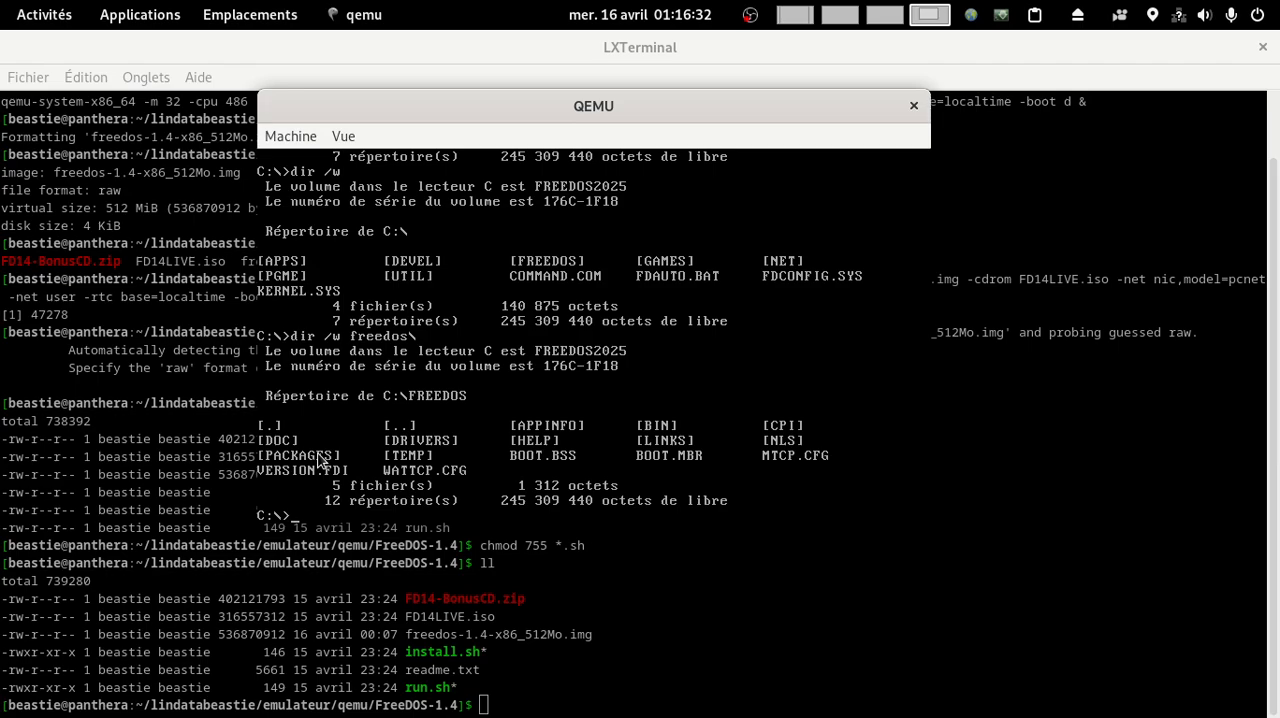
Step: List the freedos\bin directory in wide format, and again one page at a time through more
type("dir /w freedos\\")
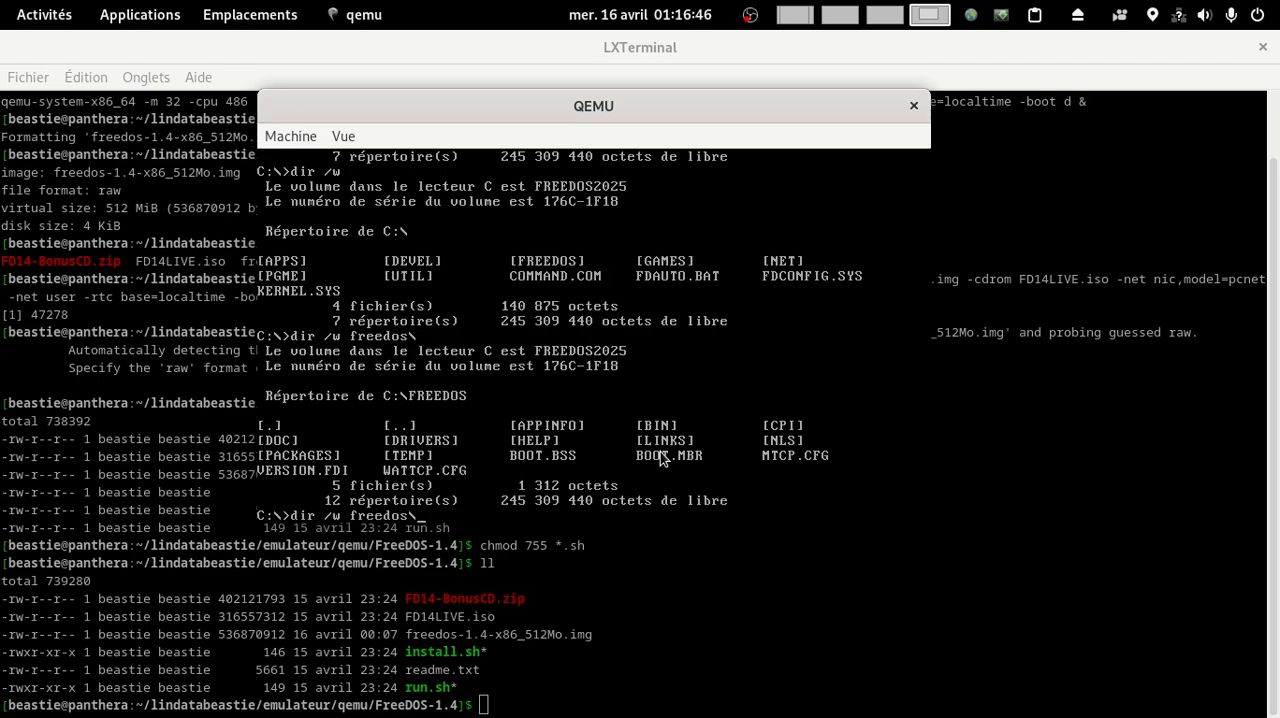
type("bi")
type("n\\")
key("Return")
key("Up")
type("|")
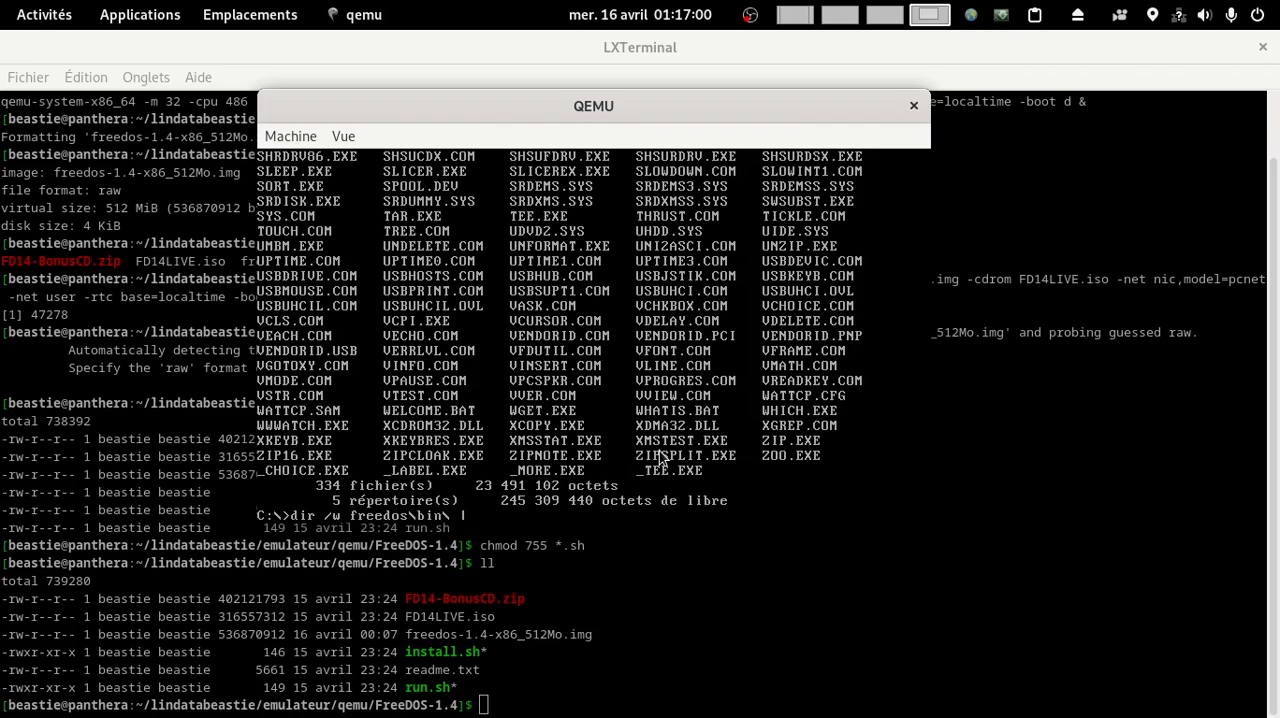
type("more")
key("Return")
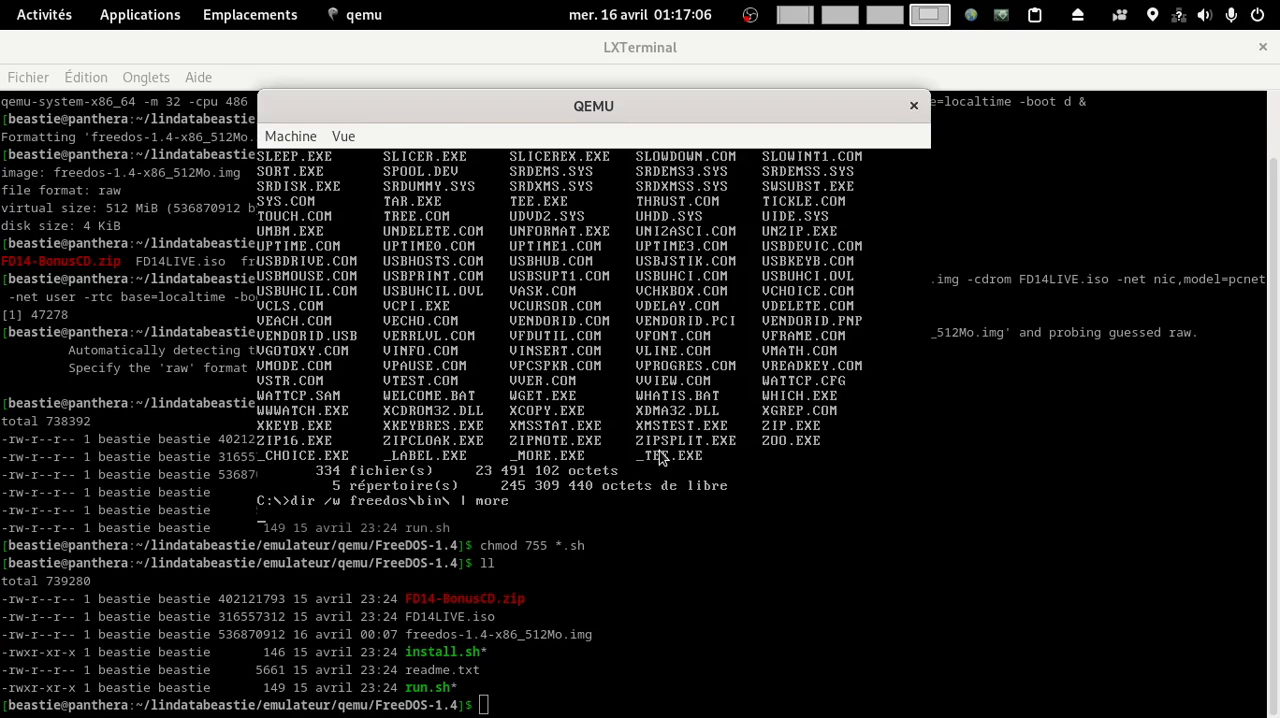
key("Return")
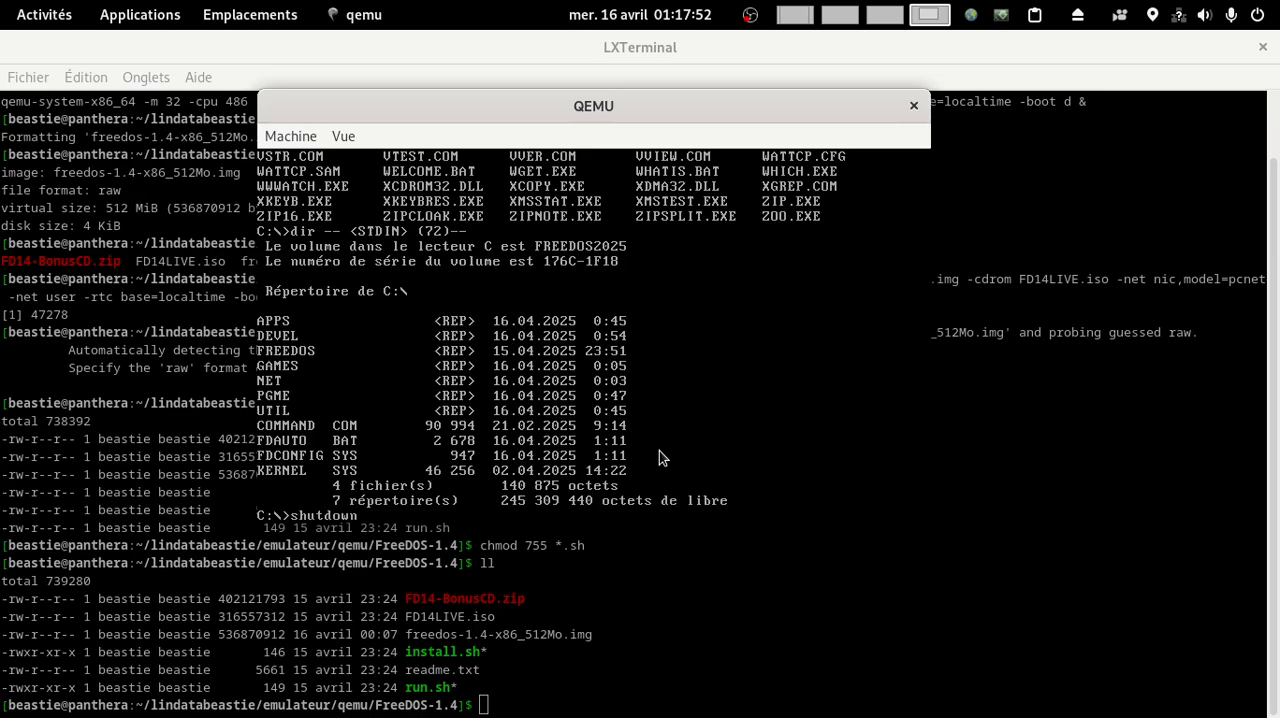
Step: Shut down FreeDOS with the shutdown command and display install.sh in the host terminal
key("Return")
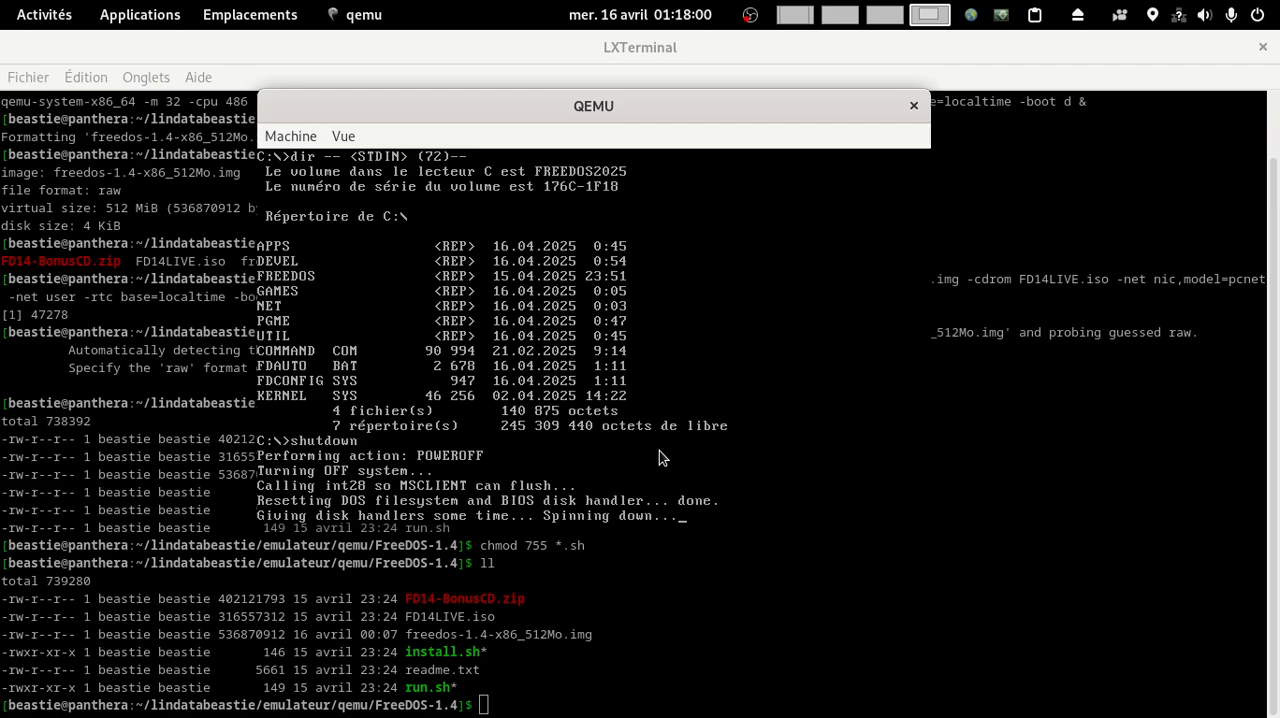
type("cat install.sh")
key("Return")
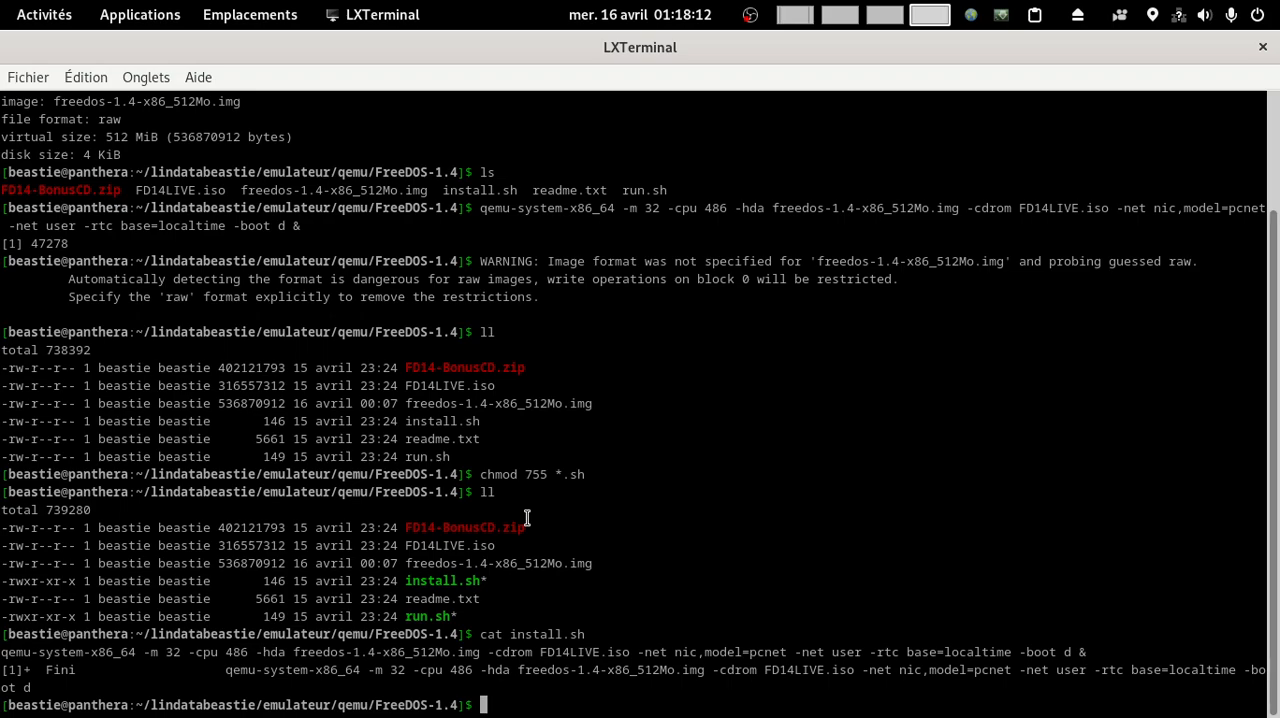
type("cat install.sh")
key("Return")
Step: Display run.sh and run its qemu-system-x86_64 command to boot the disk image with -boot c and the ne2k_isa network card
type("cat run.sh")
key("Return")
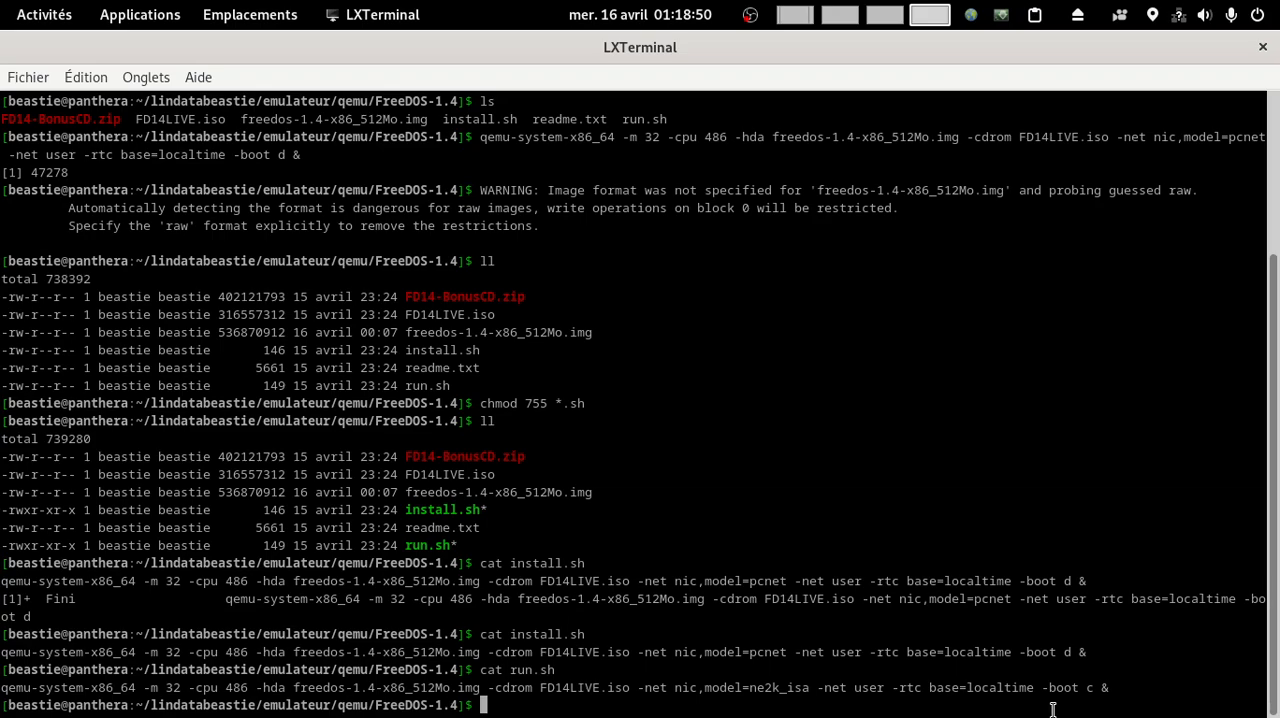
left_click_drag(2, 688, 1109, 688)
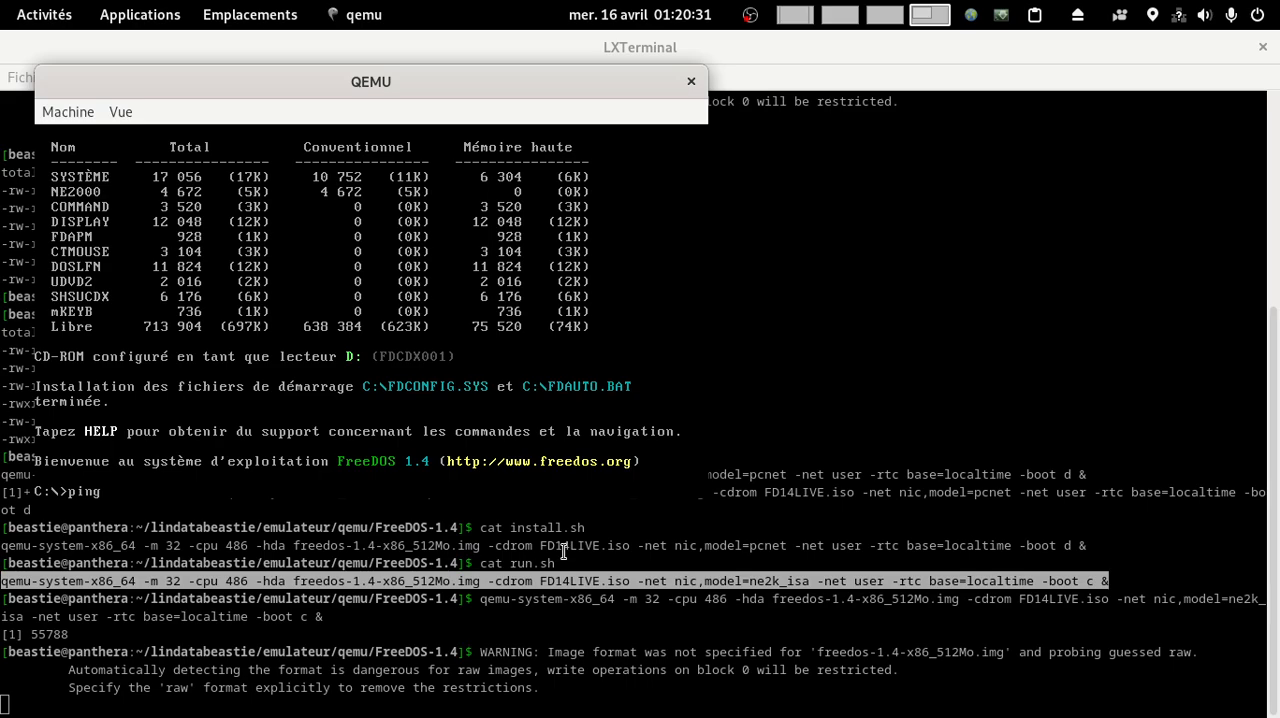
type("www.go")
type("ogle.com")
key("Return")
key("ctrl+c")
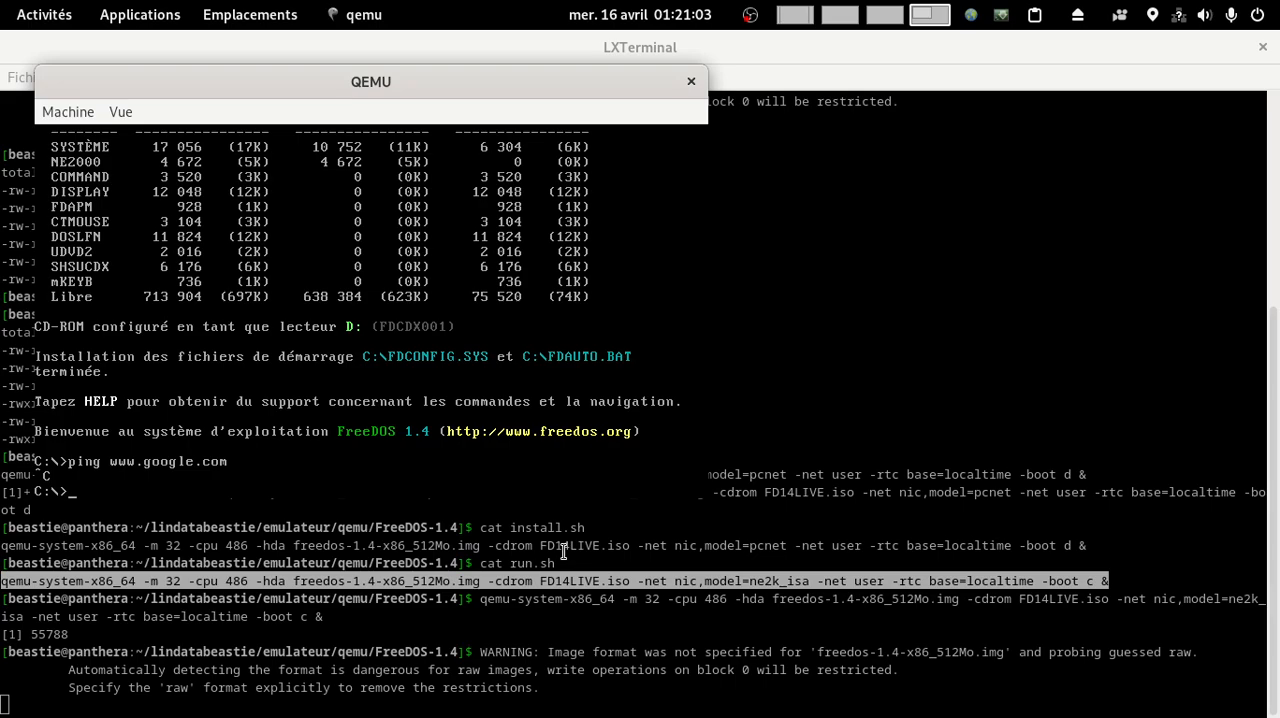
type("dir")
key("Return")
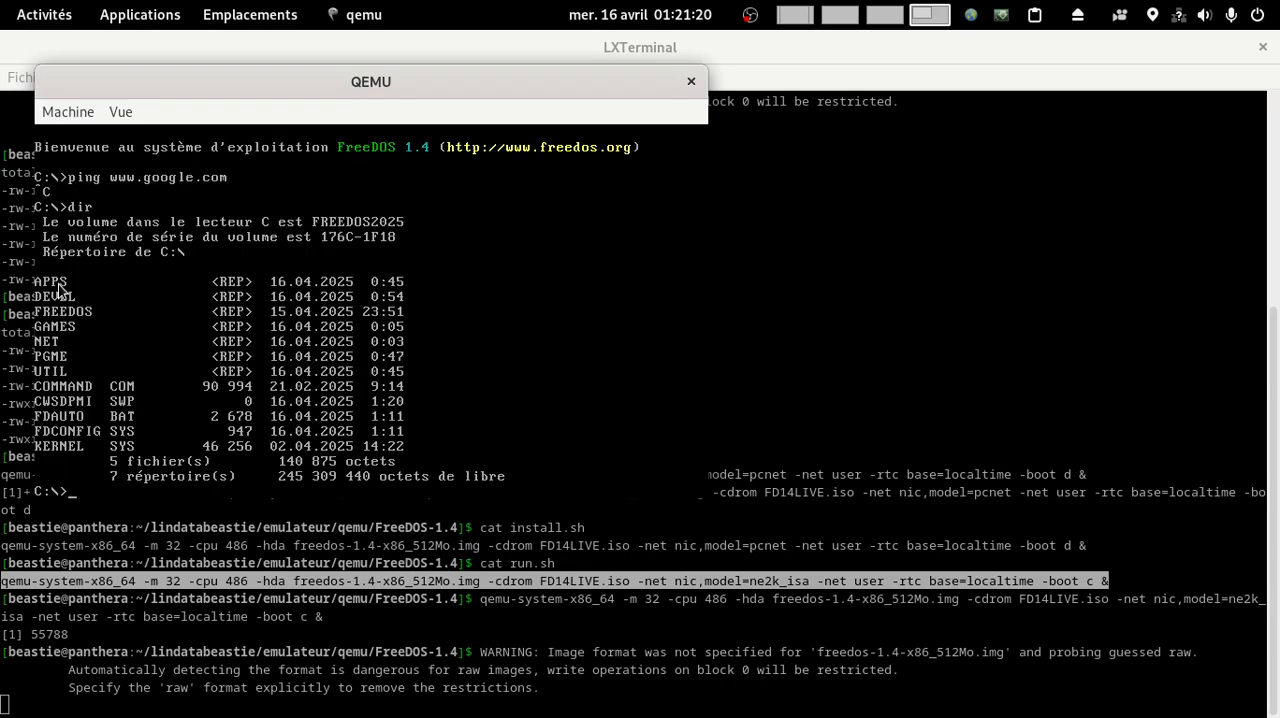